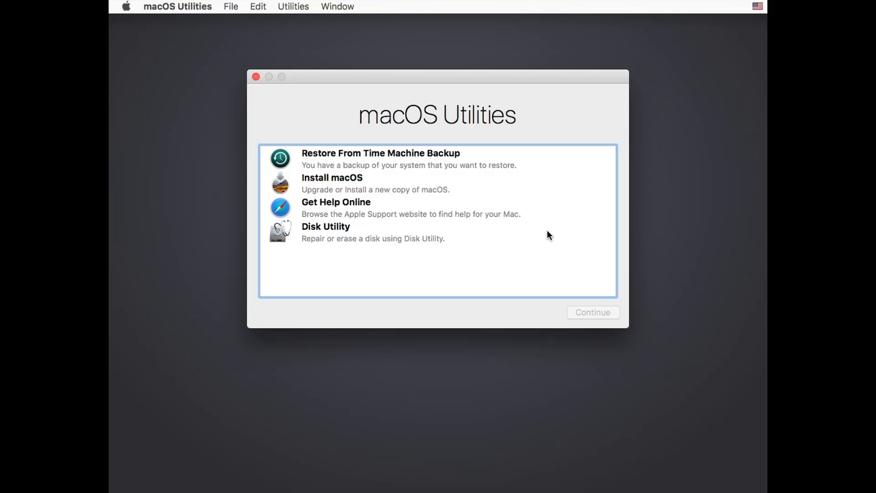
- Open Disk Utility, show all devices and select the VMware Virtual NVMe disk
left_click(330, 238)
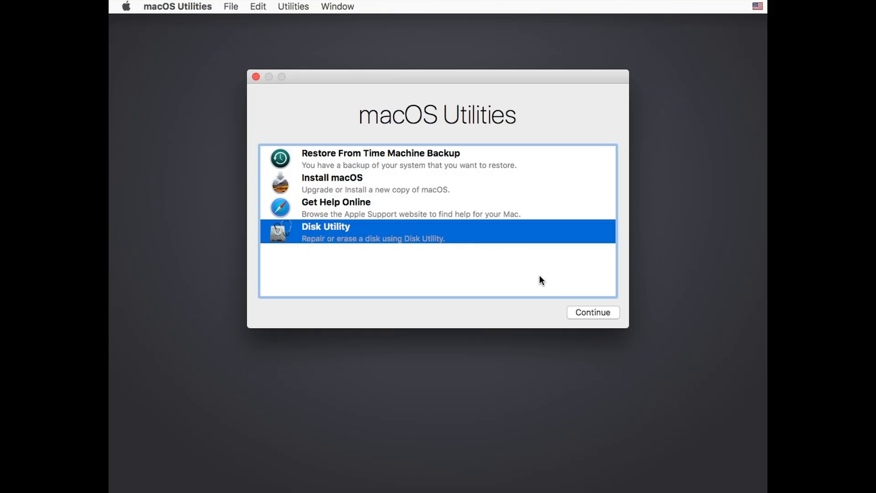
left_click(574, 313)
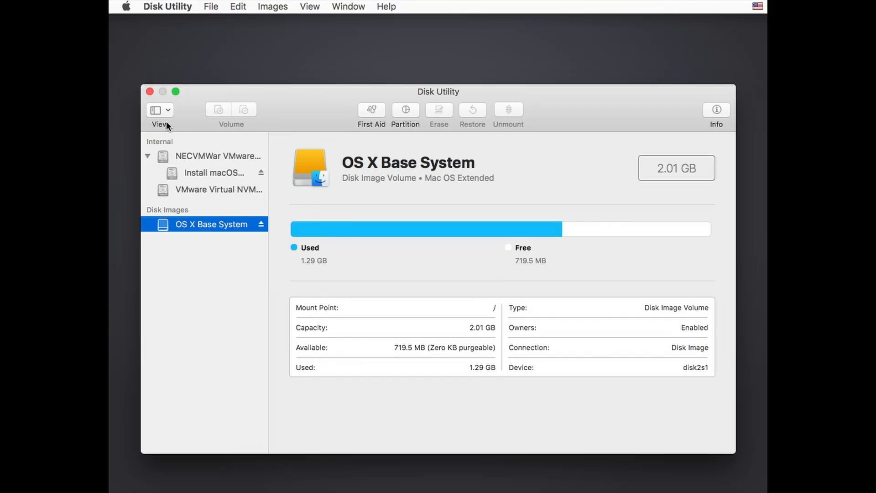
left_click(168, 110)
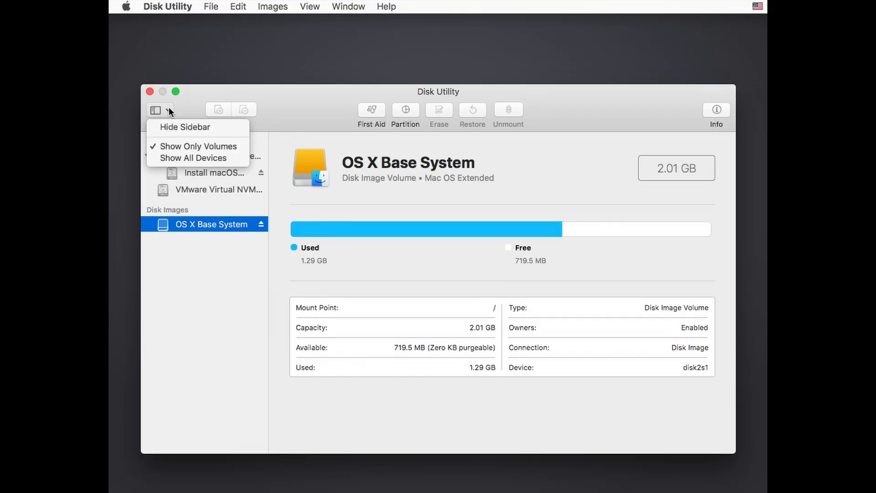
left_click(178, 157)
left_click(199, 189)
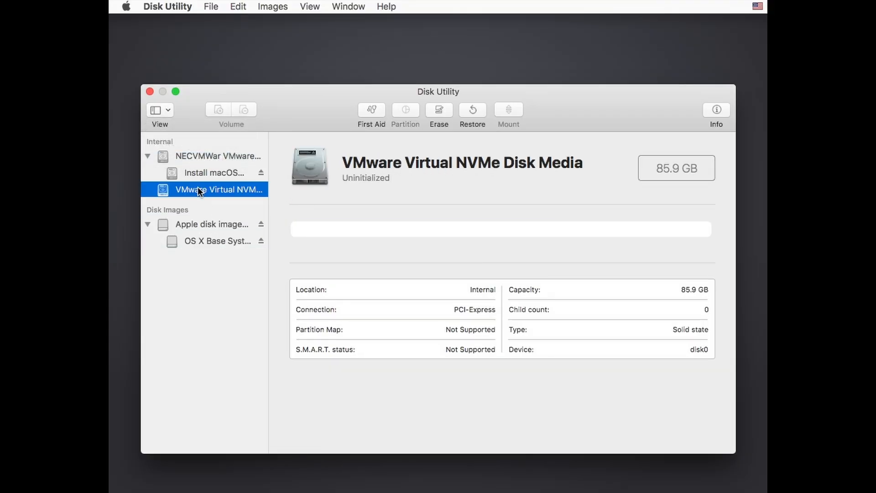
- Erase the VMware Virtual NVMe disk, naming it macOS High Sierra with APFS format and the GUID Partition Map scheme
left_click(434, 113)
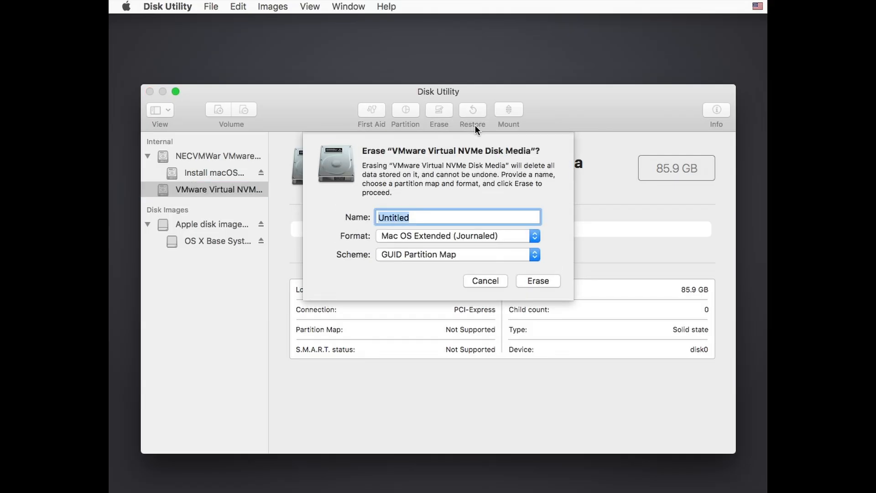
type("macOS High Sierra")
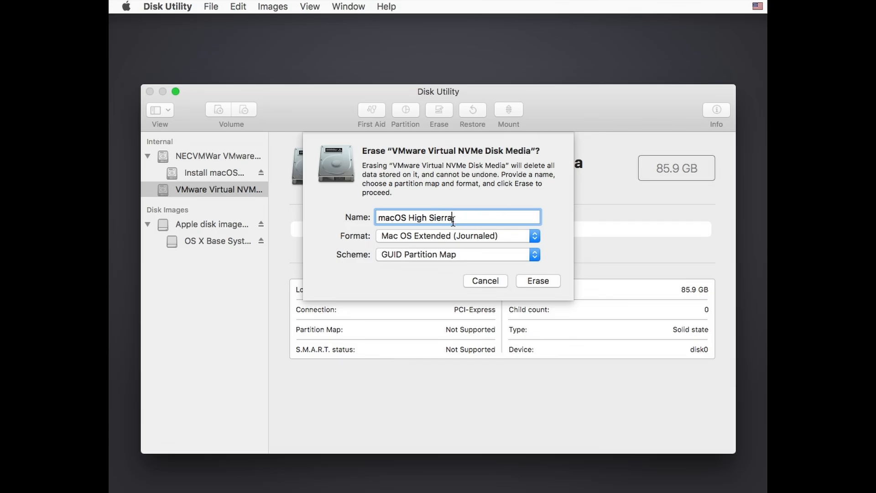
left_click(420, 232)
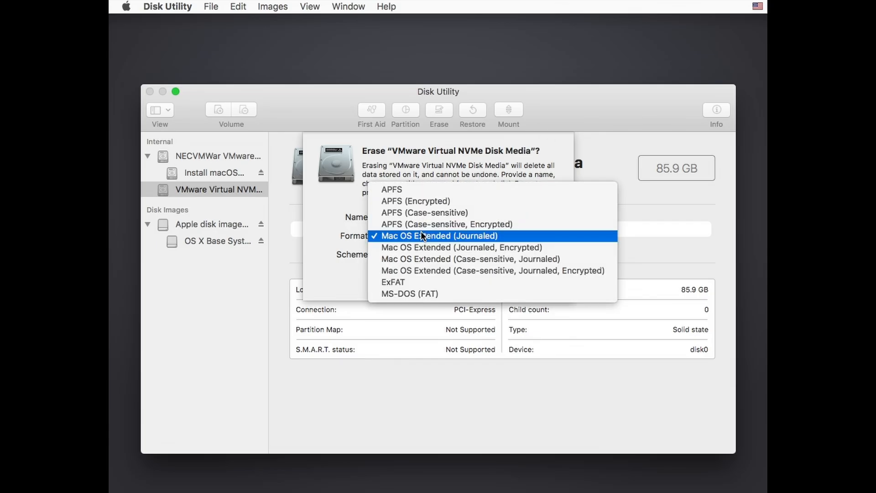
left_click(420, 190)
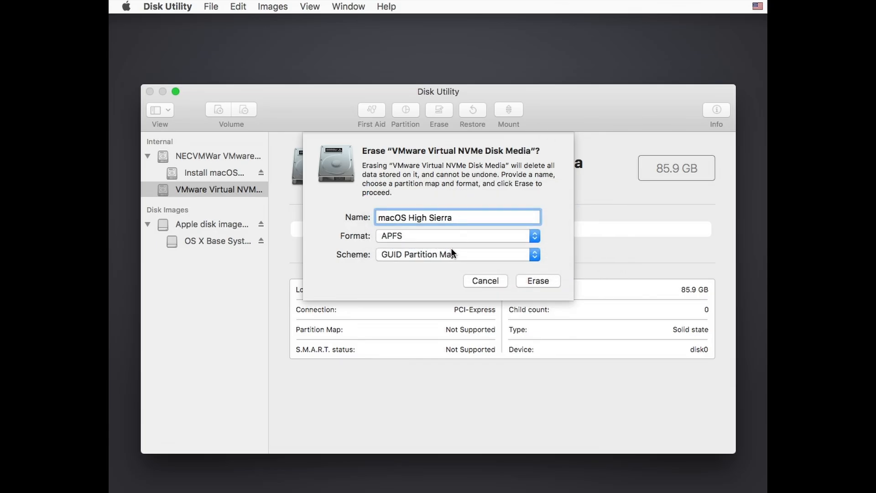
left_click(393, 259)
left_click(395, 255)
left_click(534, 282)
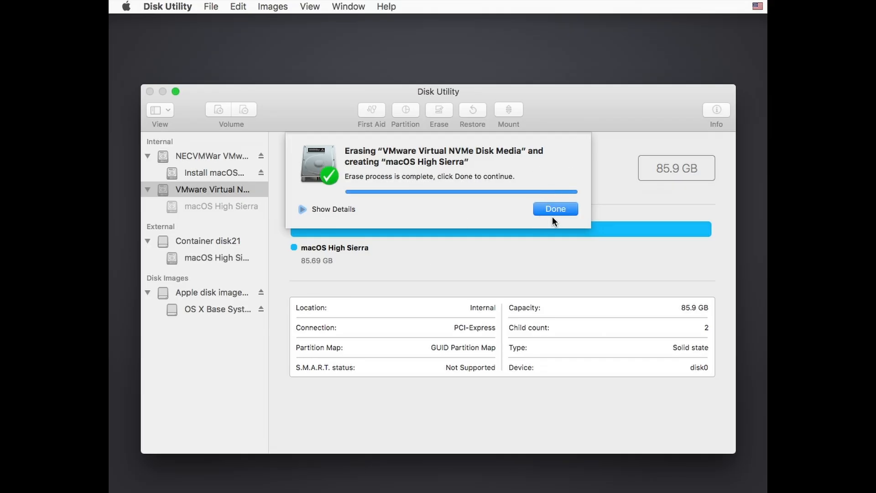
left_click(555, 211)
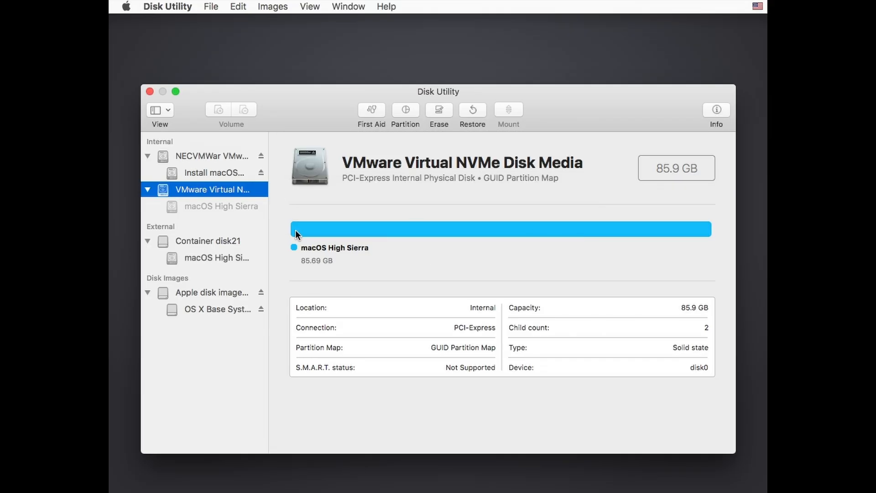
- Quit Disk Utility and launch the macOS installer from macOS Utilities
left_click(157, 6)
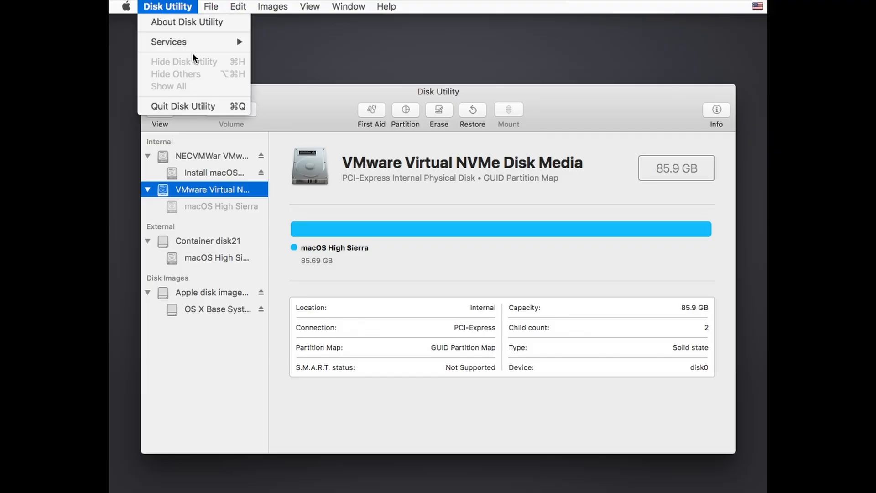
left_click(164, 105)
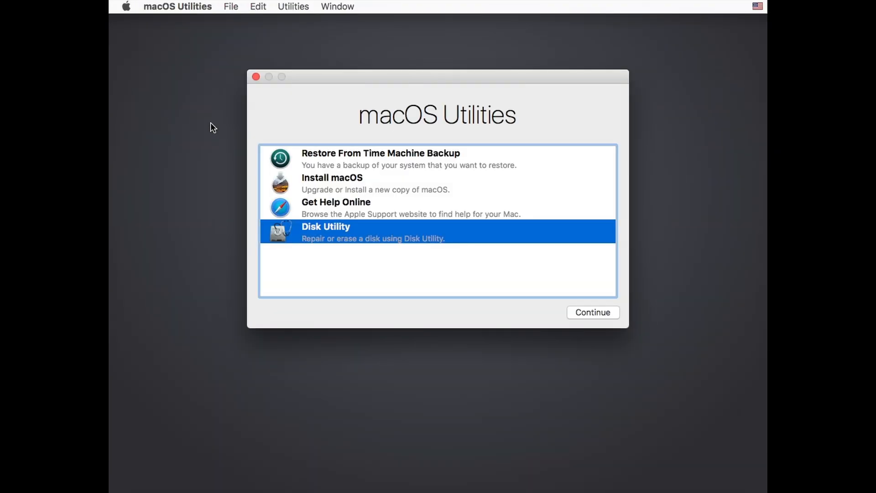
left_click(321, 174)
left_click(583, 312)
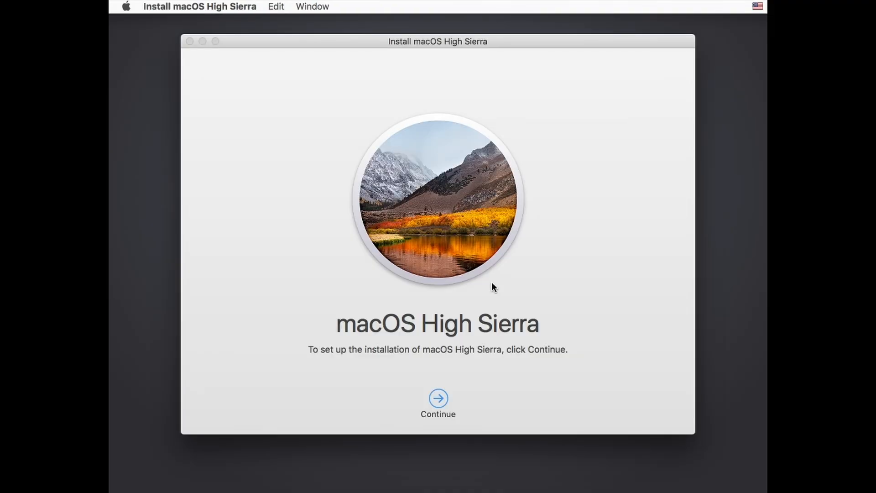
- Agree to the software license and start the installation on the macOS High Sierra disk
left_click(439, 397)
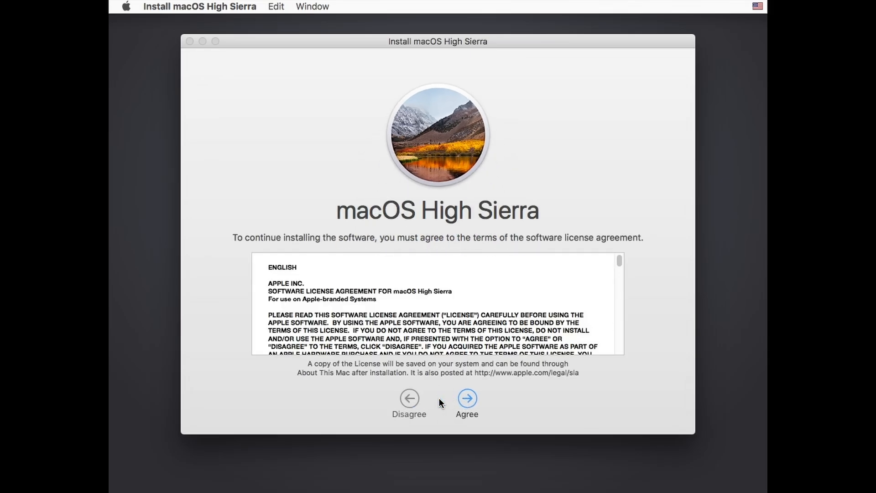
left_click(463, 400)
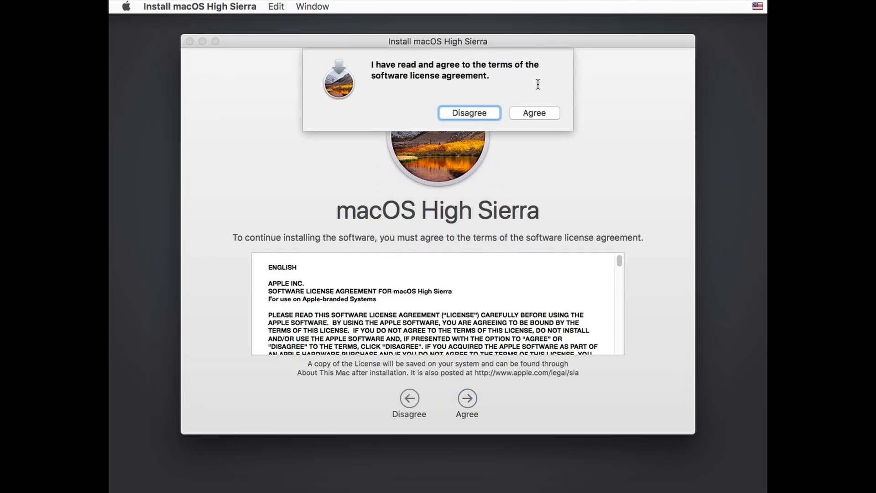
left_click(532, 113)
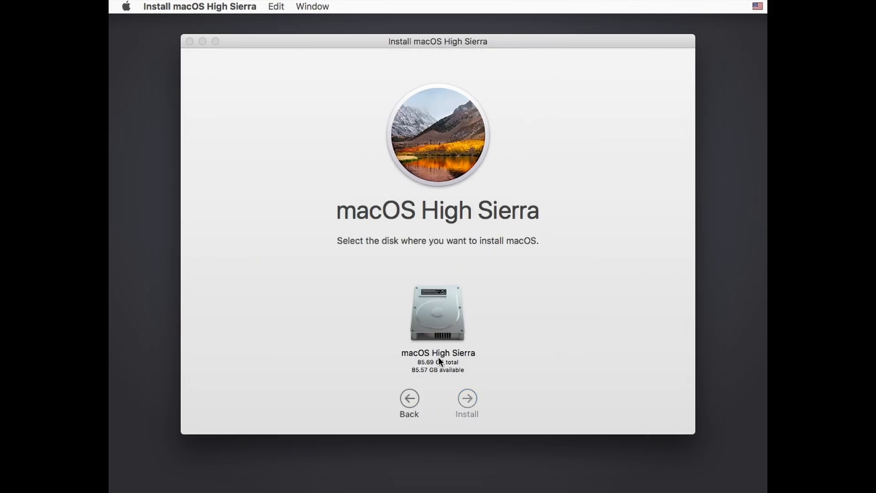
left_click(437, 337)
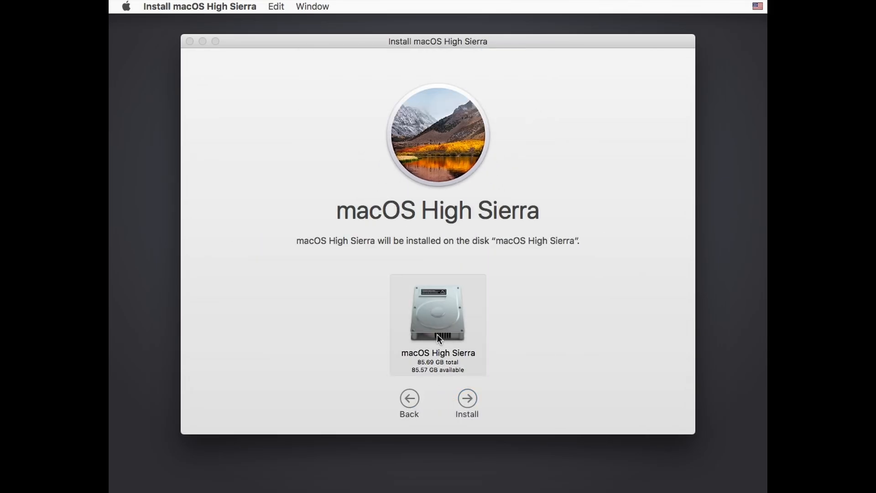
left_click(474, 403)
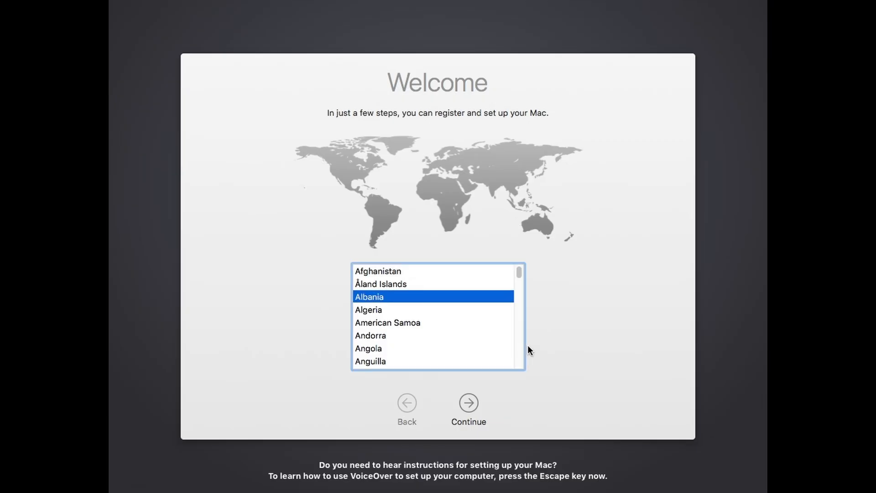
- Choose India as the country and continue with the Mac setup
left_click(406, 272)
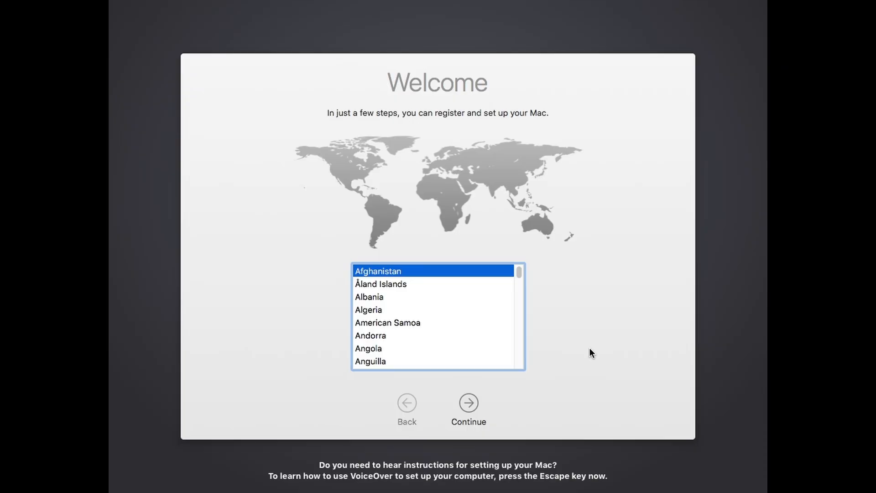
scroll(374, 342, "down", 15)
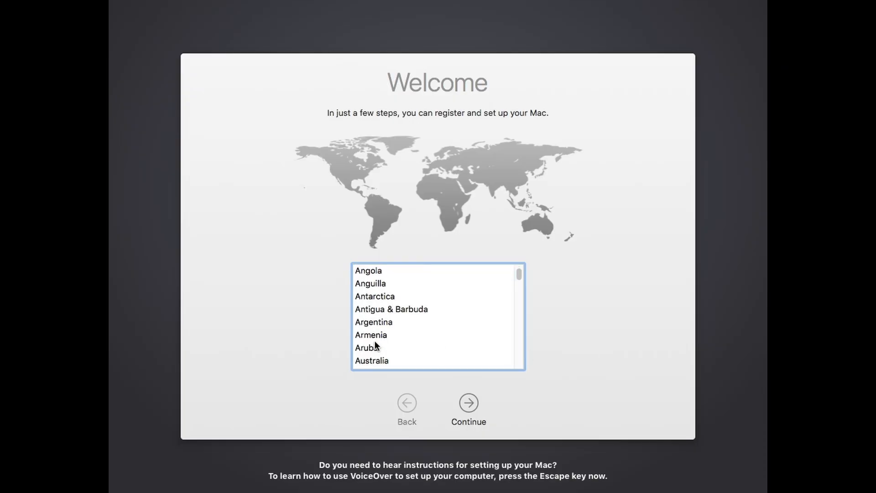
scroll(375, 343, "down", 15)
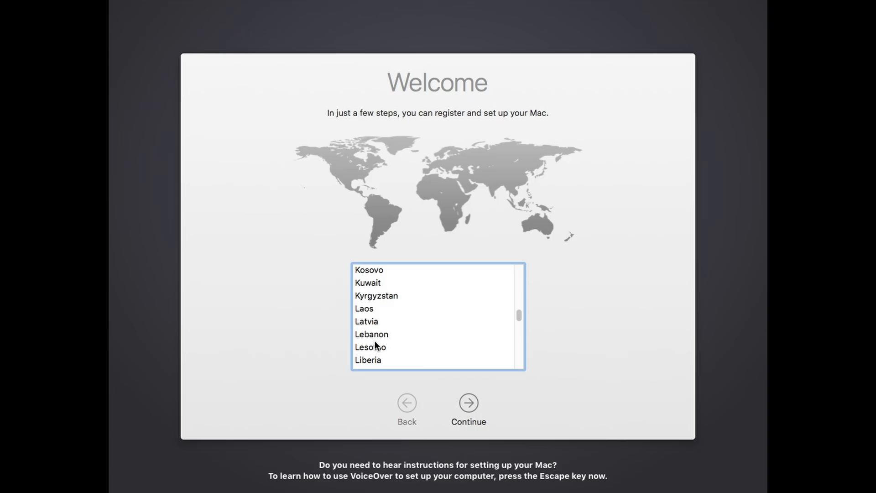
scroll(375, 343, "down", 15)
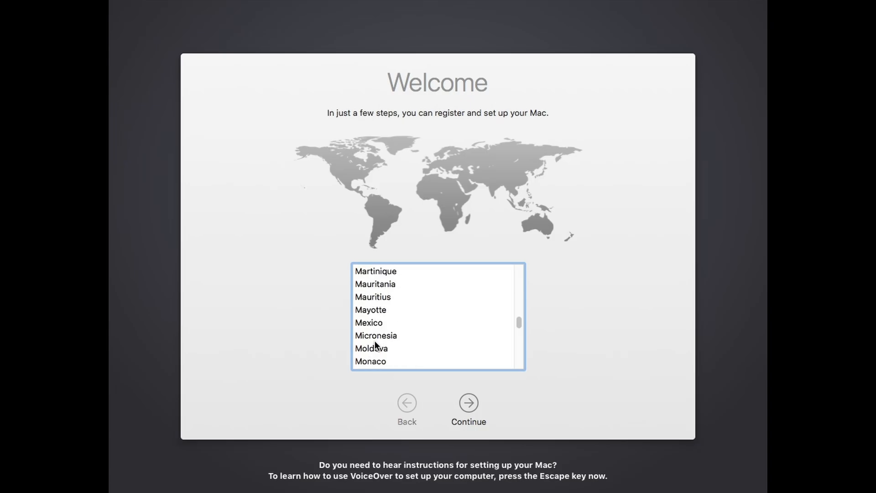
scroll(374, 343, "up", 15)
scroll(374, 343, "up", 10)
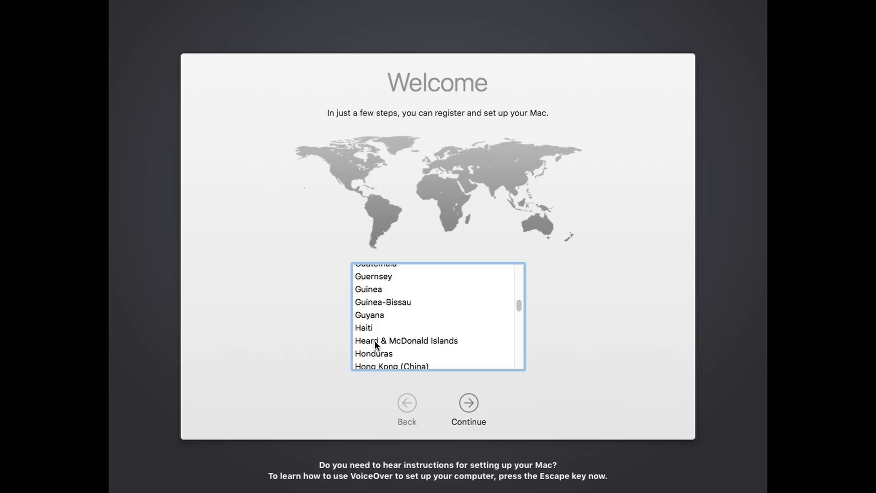
scroll(374, 345, "down", 5)
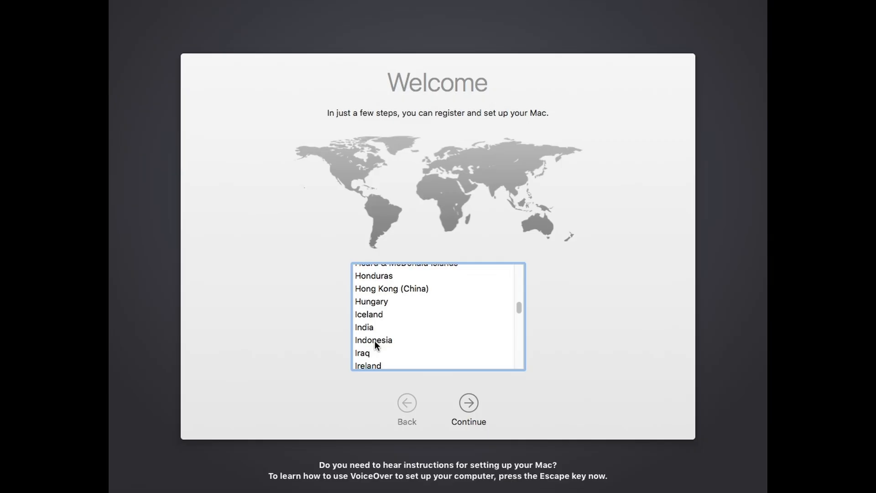
left_click(378, 328)
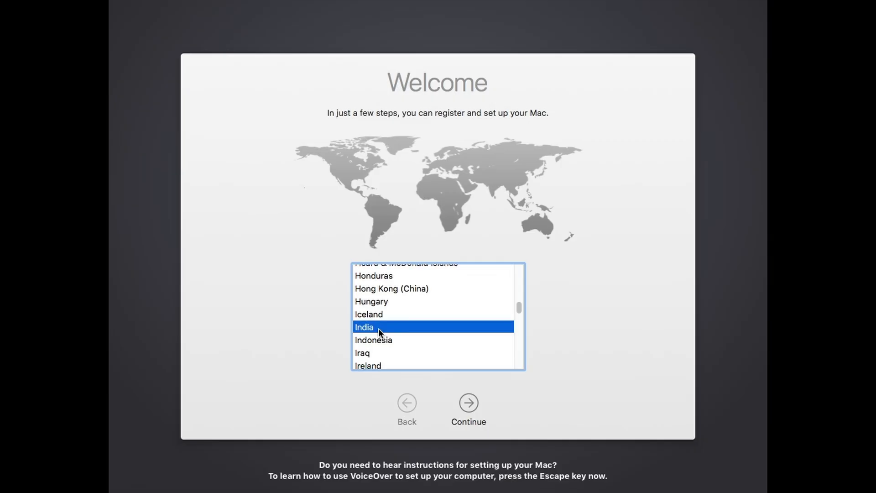
left_click(469, 406)
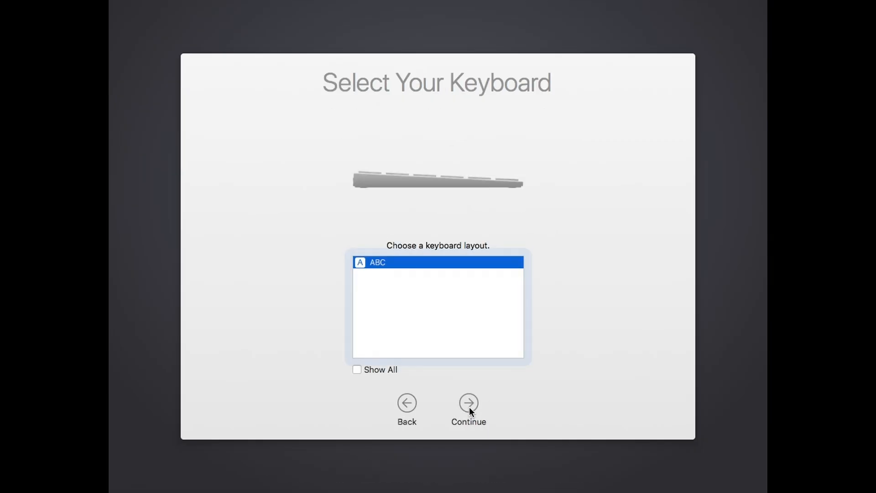
- Accept the ABC keyboard layout and proceed past Data & Privacy without transferring any information to this Mac
left_click(356, 369)
left_click(357, 369)
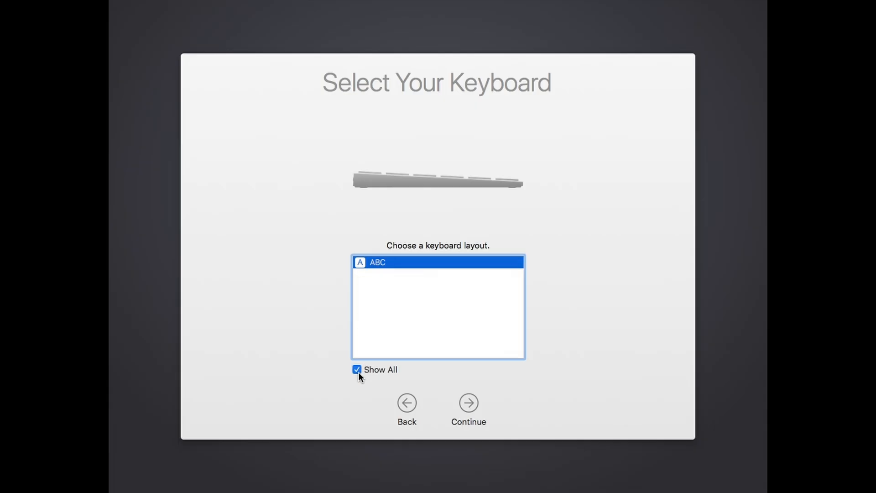
left_click(468, 403)
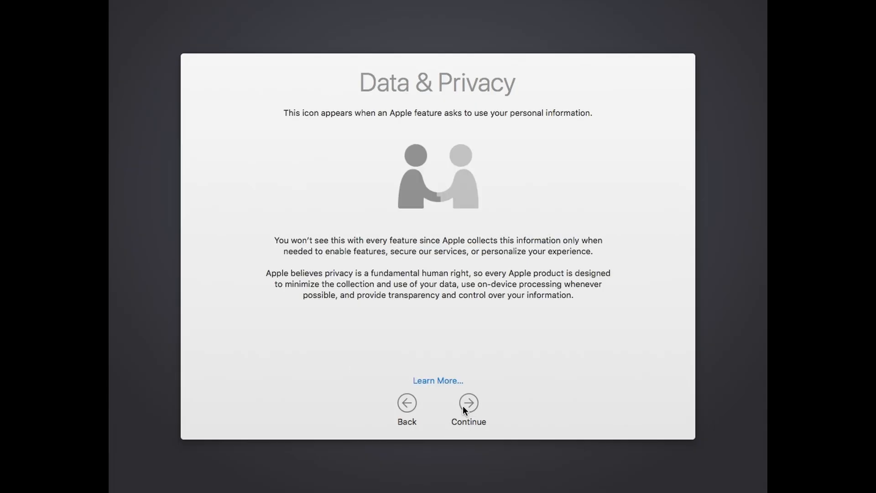
left_click(463, 406)
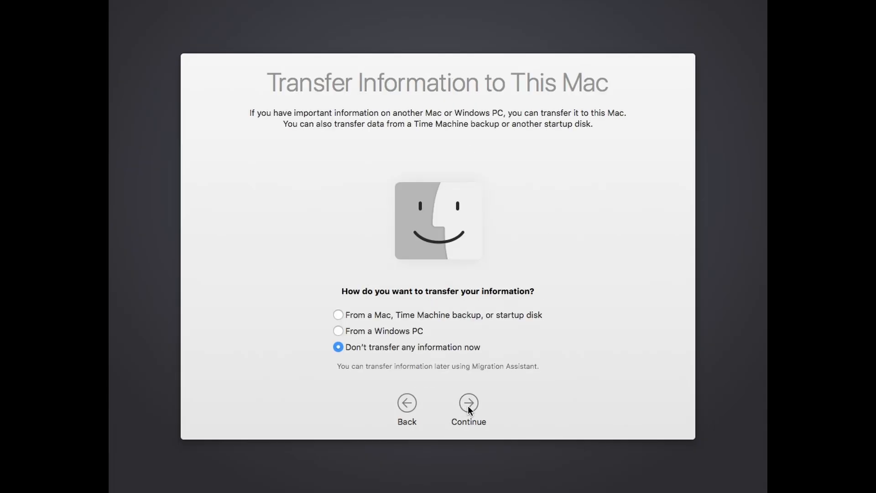
left_click(467, 406)
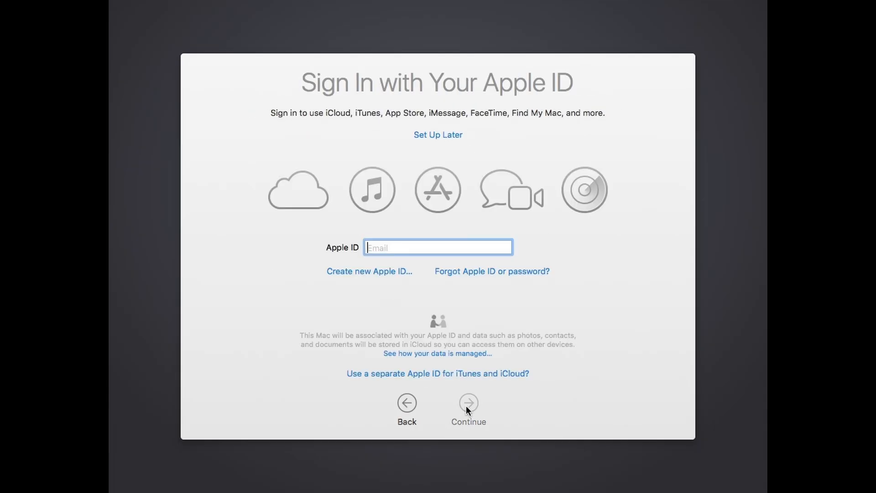
- Skip signing in with an Apple ID and agree to the macOS Software License Agreement
left_click(429, 134)
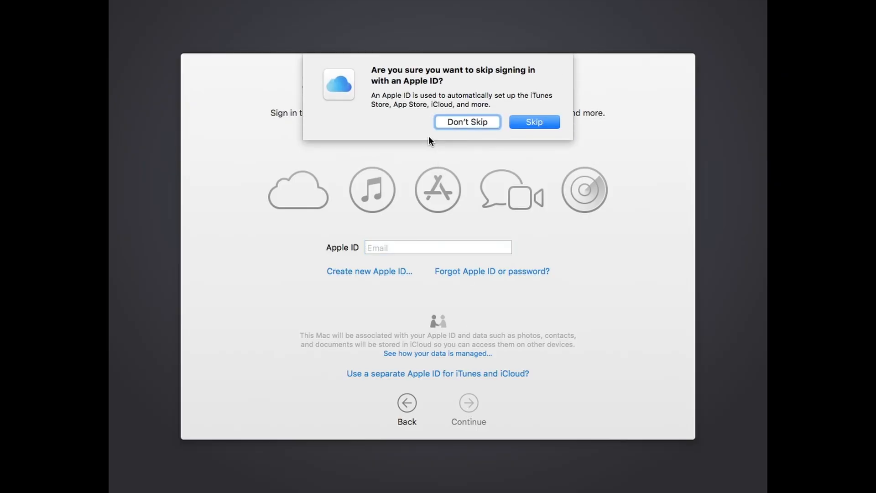
left_click(533, 124)
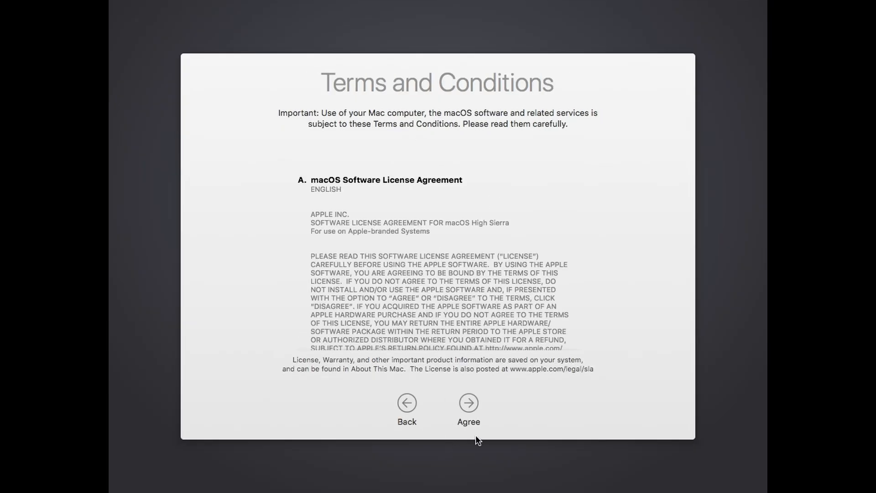
left_click(469, 402)
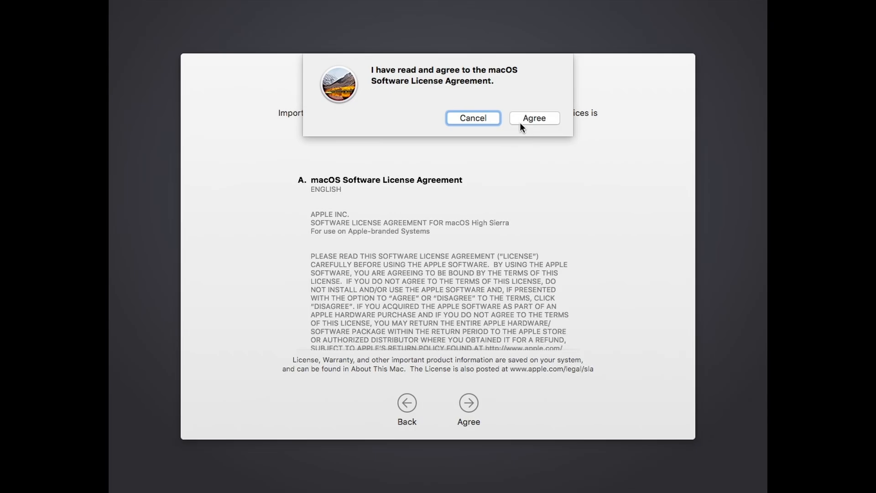
left_click(529, 118)
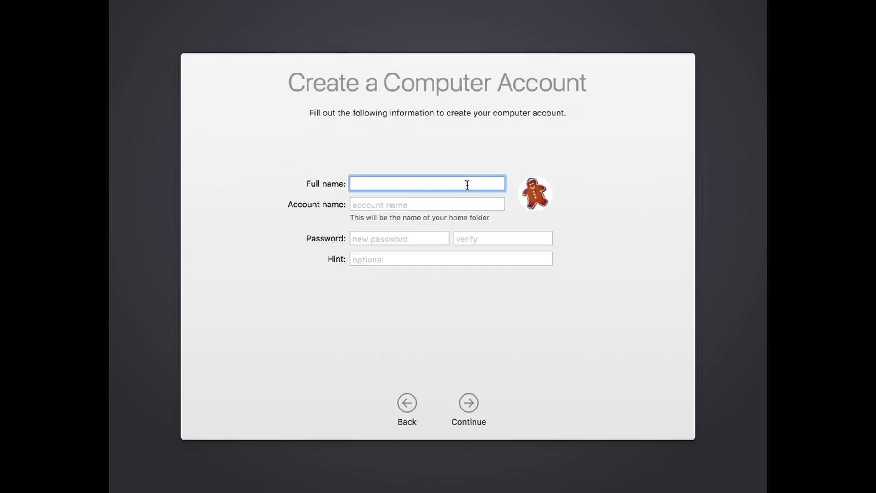
- Set the computer account's full name to Newbix Tech, keep newbixtech as the account name, and enter a new account password
type("Newbix Tech")
left_click(431, 205)
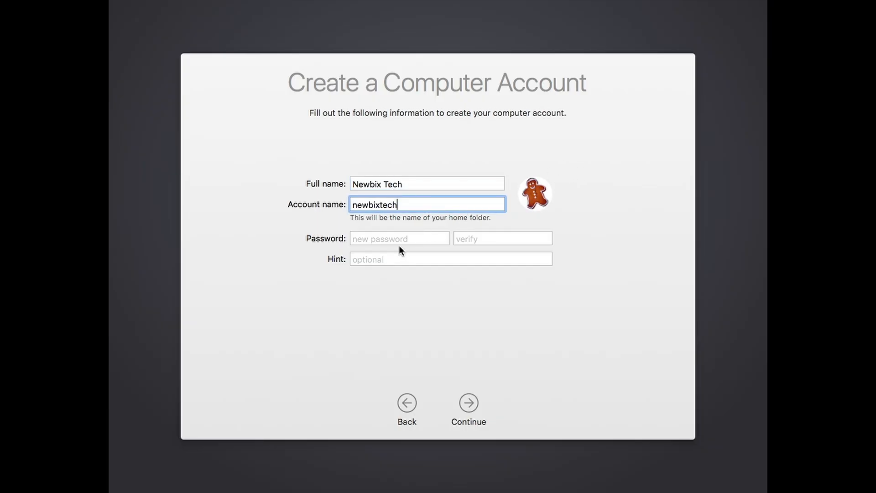
left_click(373, 235)
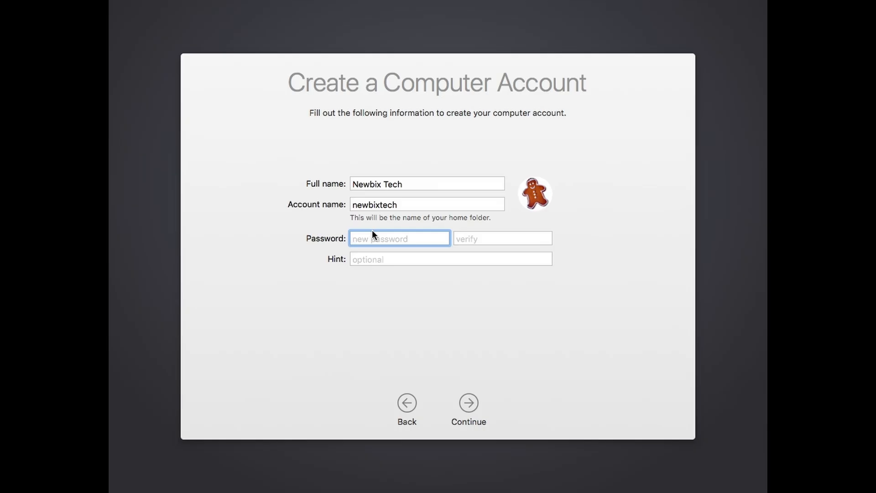
type("*****")
key("BackSpace")
key("BackSpace")
key("BackSpace")
key("BackSpace")
key("BackSpace")
type("******************")
- Re-enter the account password for verification and set the password hint to "oops"
key("Tab")
type("*********")
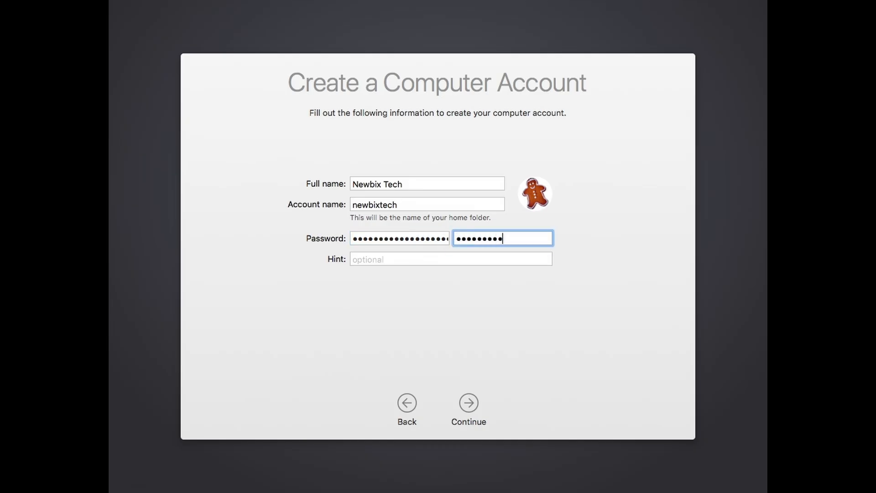
type("****")
key("BackSpace")
key("BackSpace")
key("BackSpace")
key("BackSpace")
key("BackSpace")
key("BackSpace")
key("BackSpace")
key("BackSpace")
key("BackSpace")
key("BackSpace")
key("BackSpace")
key("BackSpace")
key("BackSpace")
type("******************")
key("Tab")
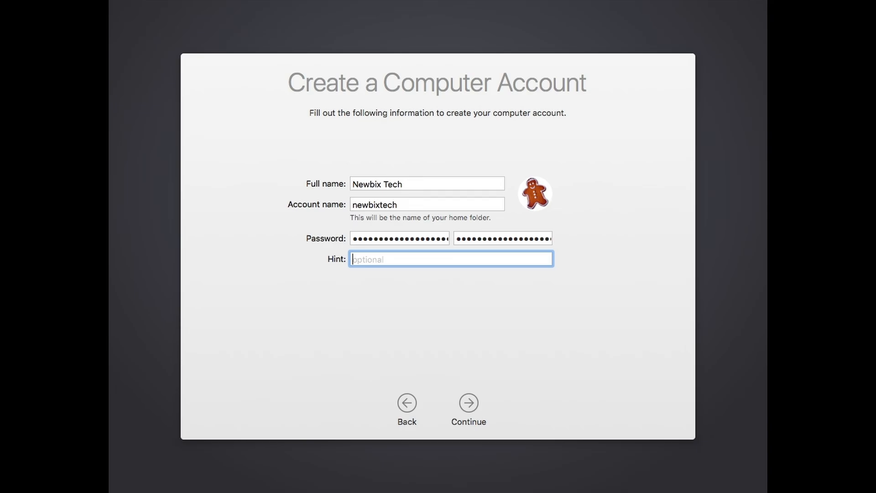
type("oops")
- Set the account picture to the default soccer ball image and continue with creating the account
left_click(539, 184)
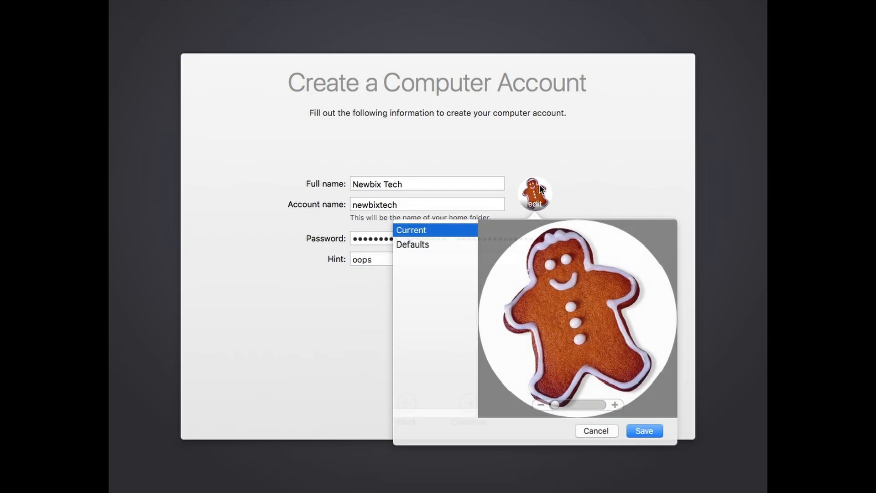
left_click(427, 244)
scroll(567, 308, "down", 3)
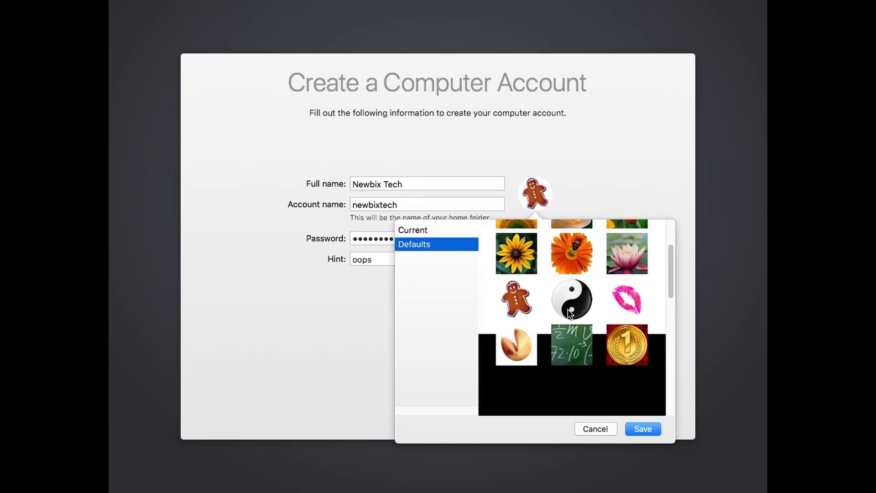
scroll(569, 312, "down", 5)
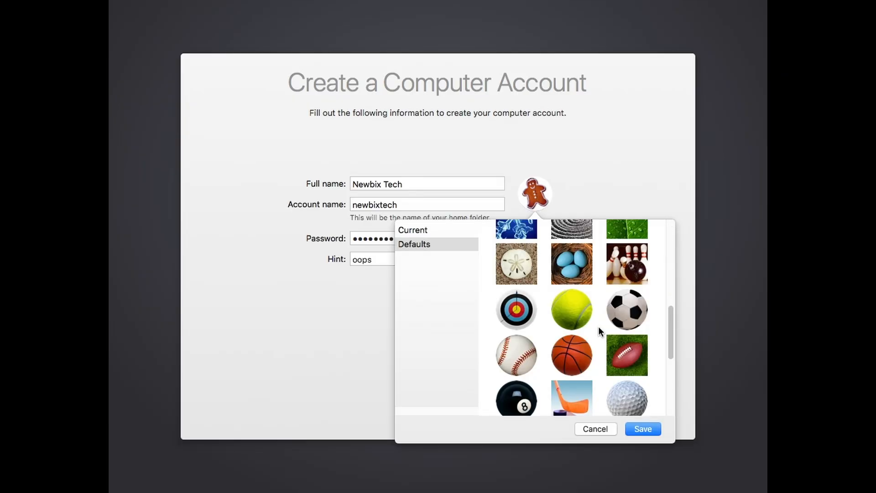
scroll(599, 327, "down", 5)
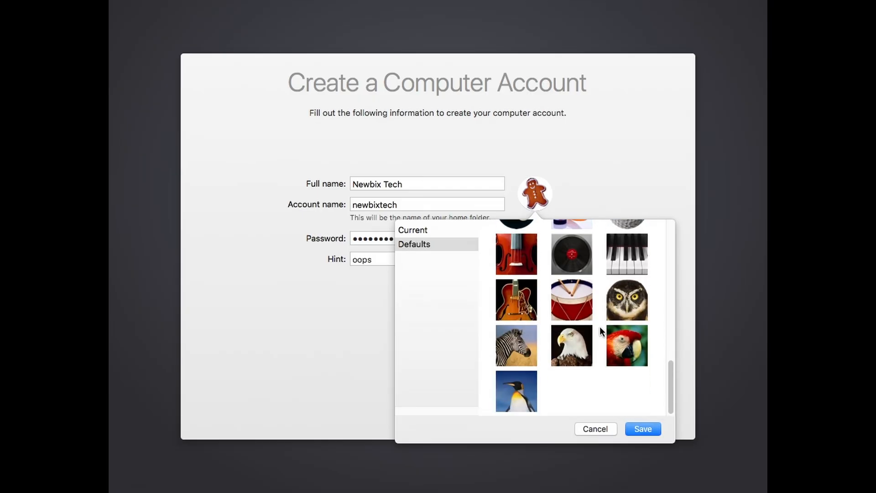
scroll(573, 299, "up", 10)
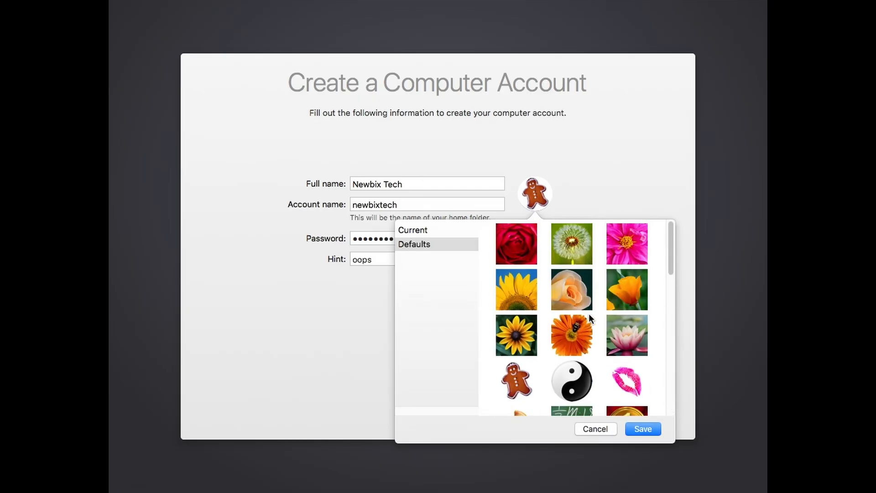
scroll(588, 313, "down", 10)
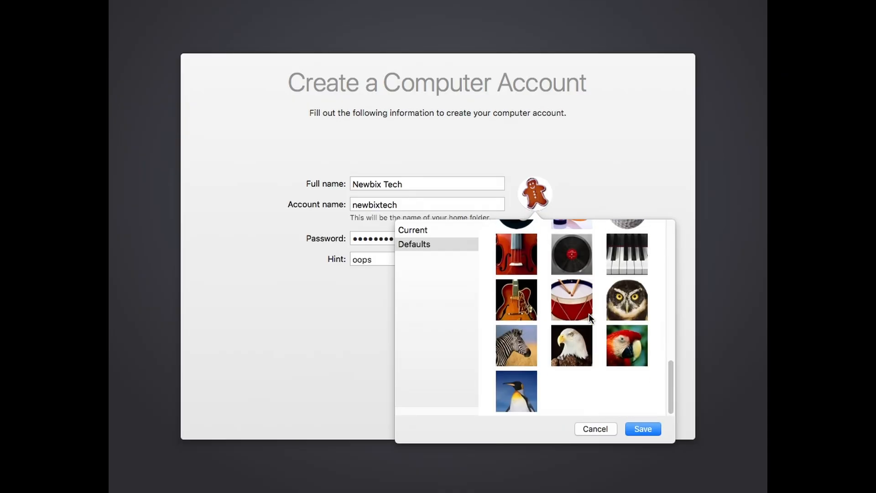
scroll(588, 313, "up", 5)
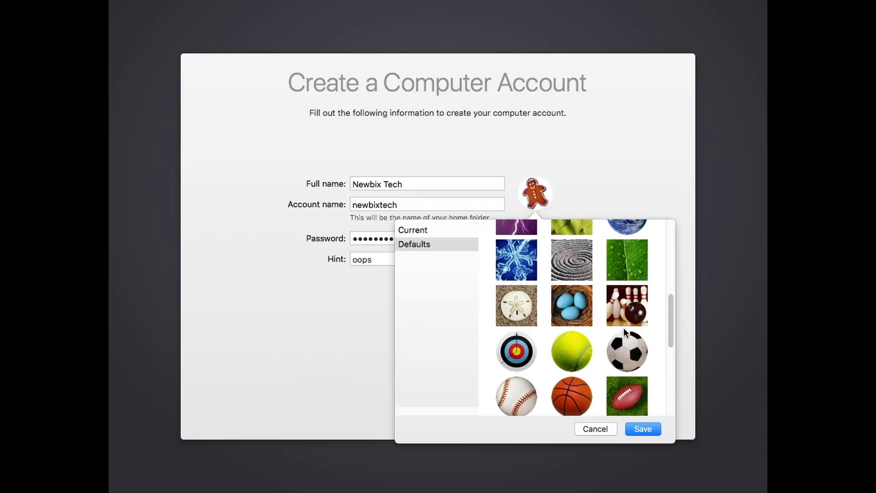
double_click(625, 354)
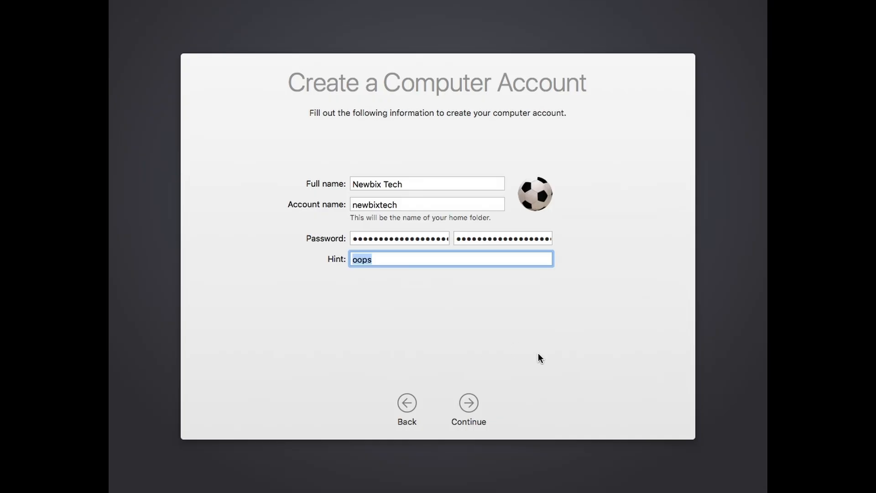
left_click(467, 404)
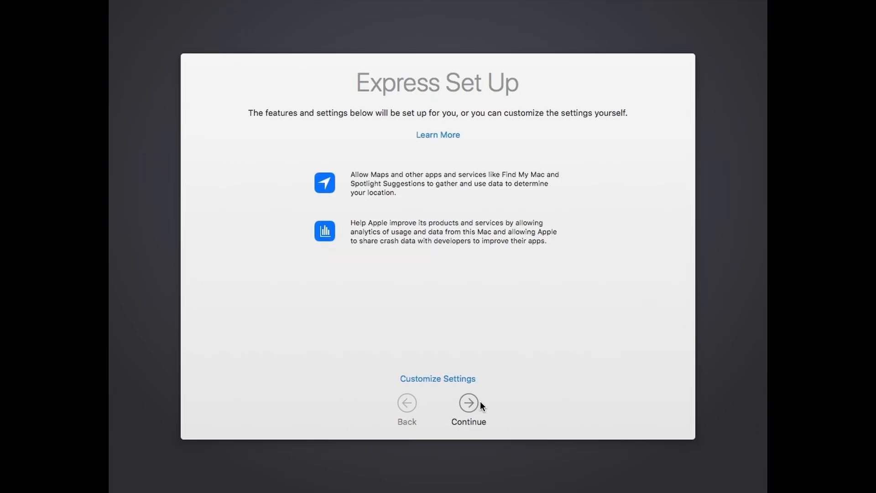
- Choose to customize the express setup settings and decline the use of Location Services
left_click(439, 378)
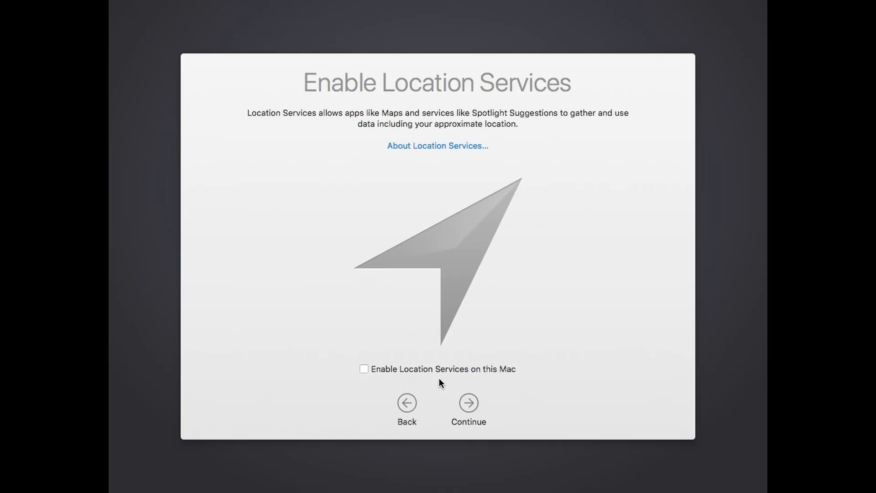
left_click(474, 406)
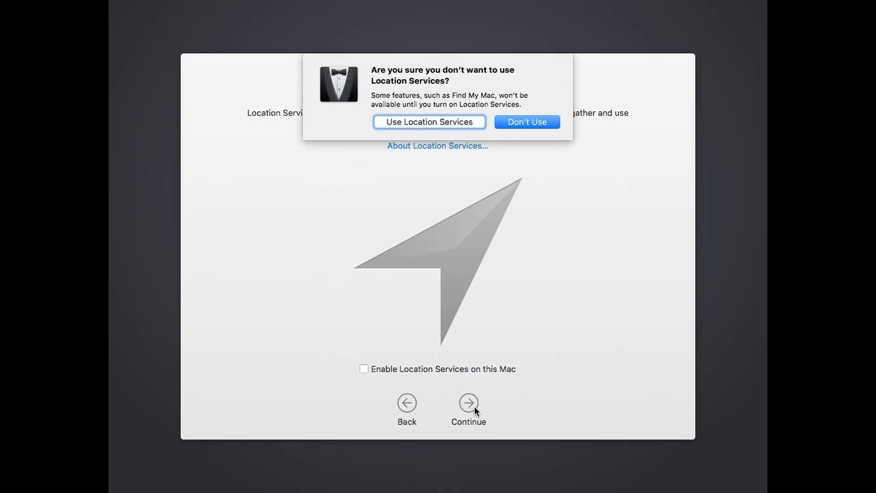
left_click(523, 121)
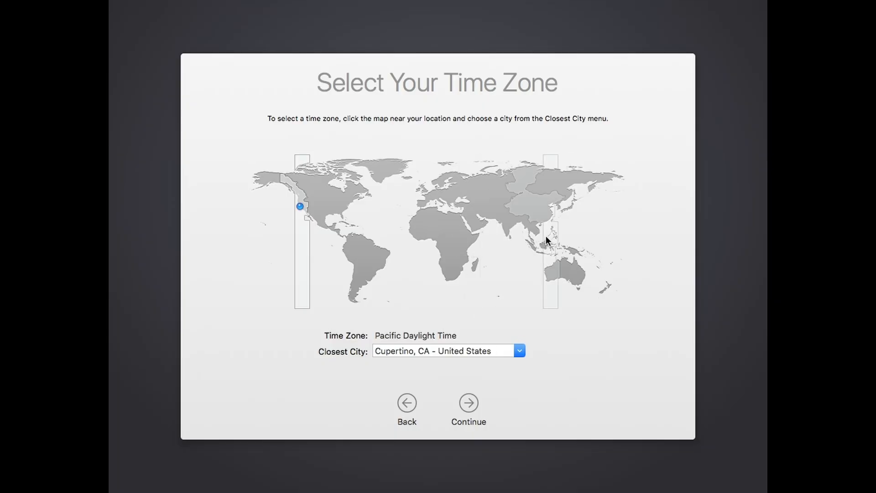
- Set the time zone to India Standard Time with New Delhi - India, and continue with Mac Analytics sharing turned off
left_click(507, 215)
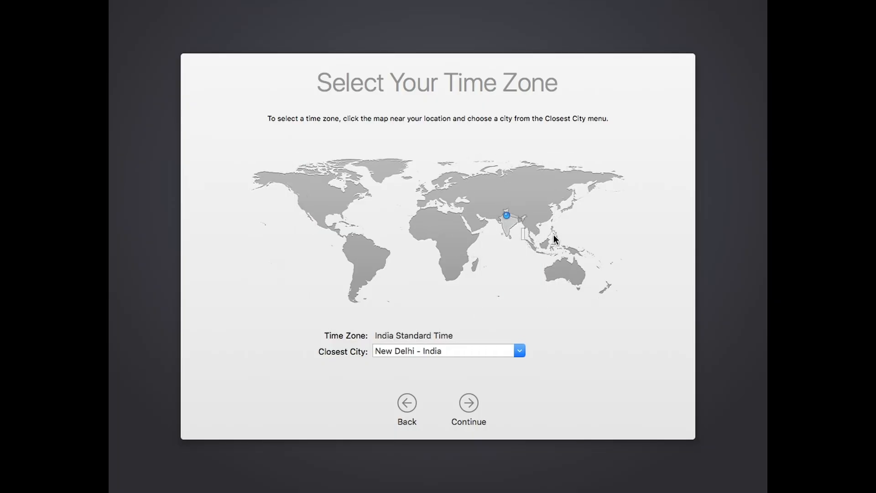
left_click(486, 419)
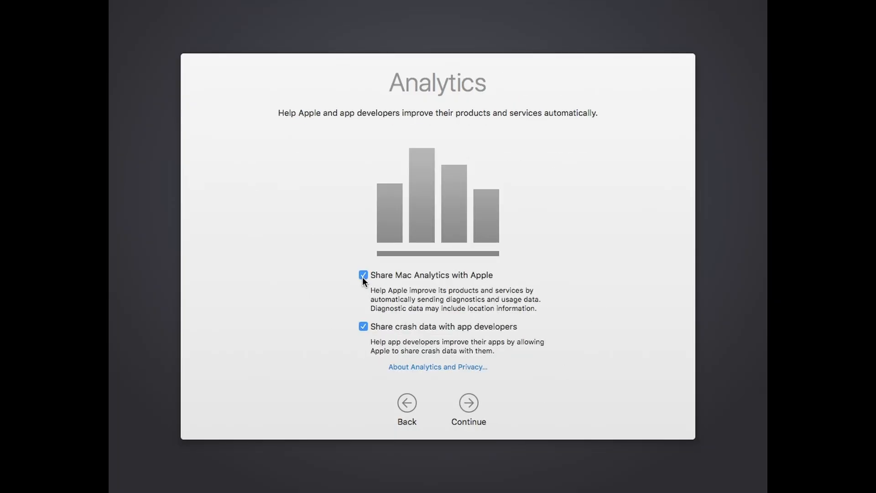
left_click(363, 275)
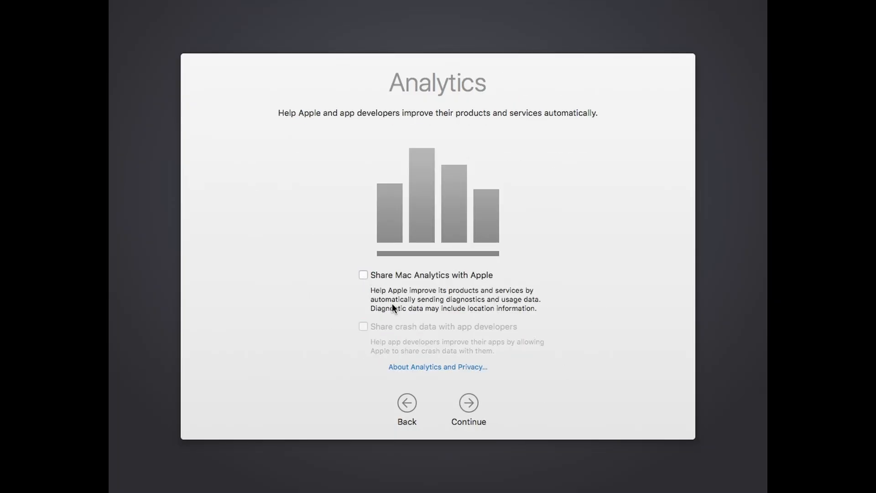
left_click(475, 400)
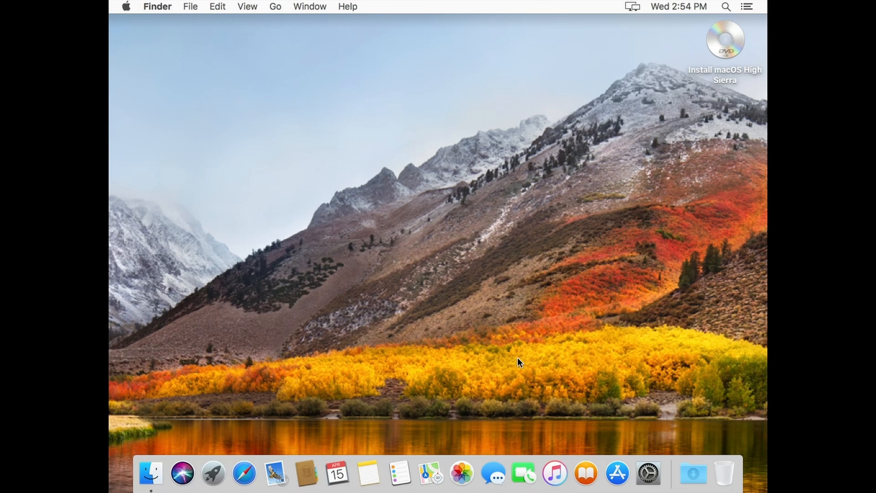
- Open System Preferences and look at the General settings and the Dock settings
left_click(639, 467)
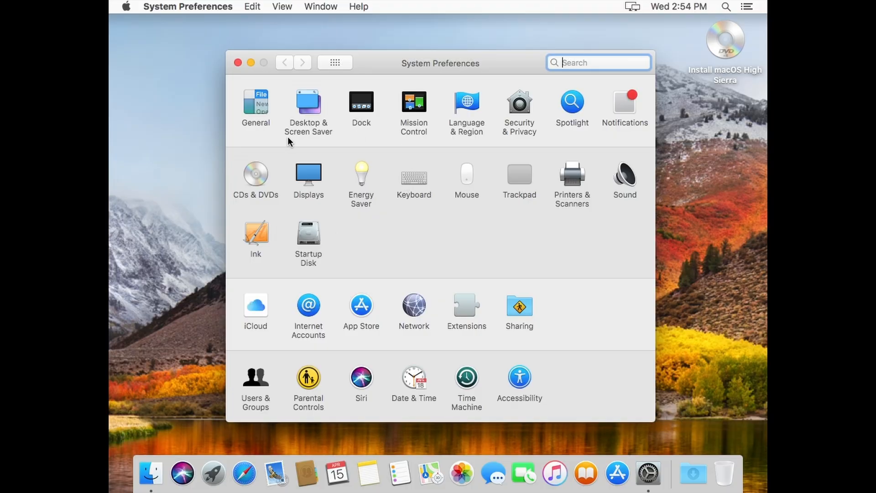
left_click(253, 115)
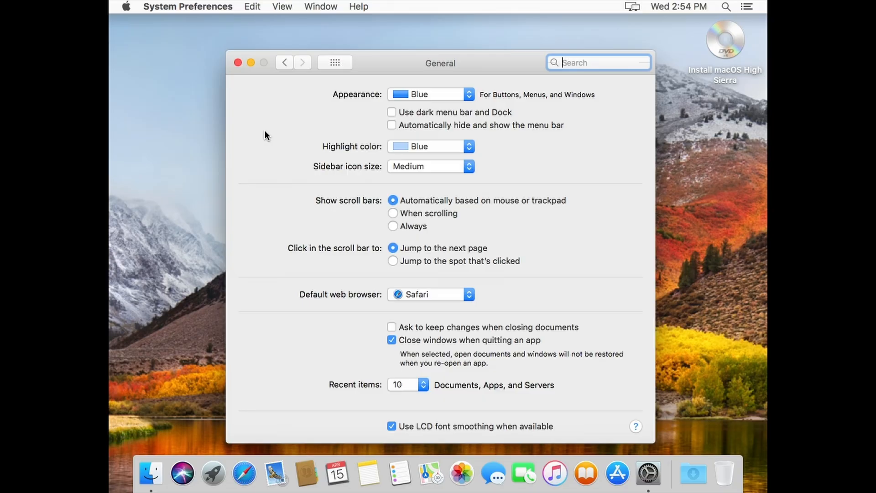
left_click(281, 63)
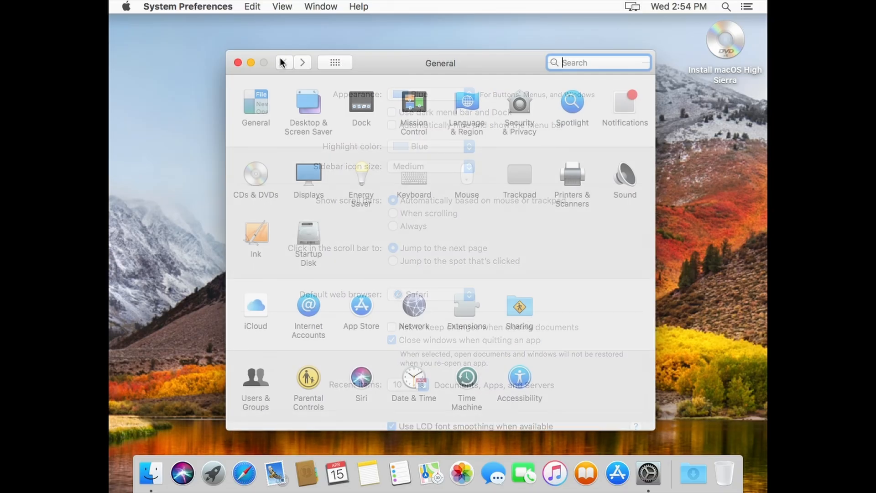
left_click(350, 113)
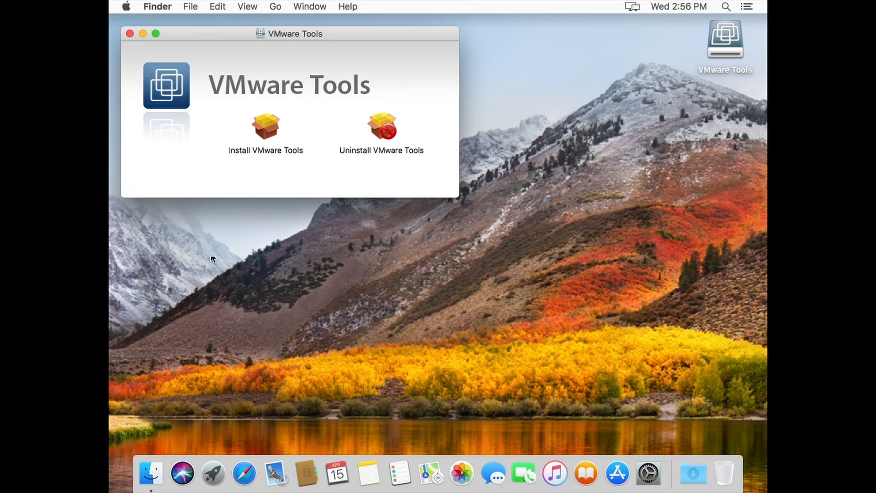
- Run a standard install of VMware Tools on the macOS High Sierra disk, authorizing it with the account password
double_click(272, 130)
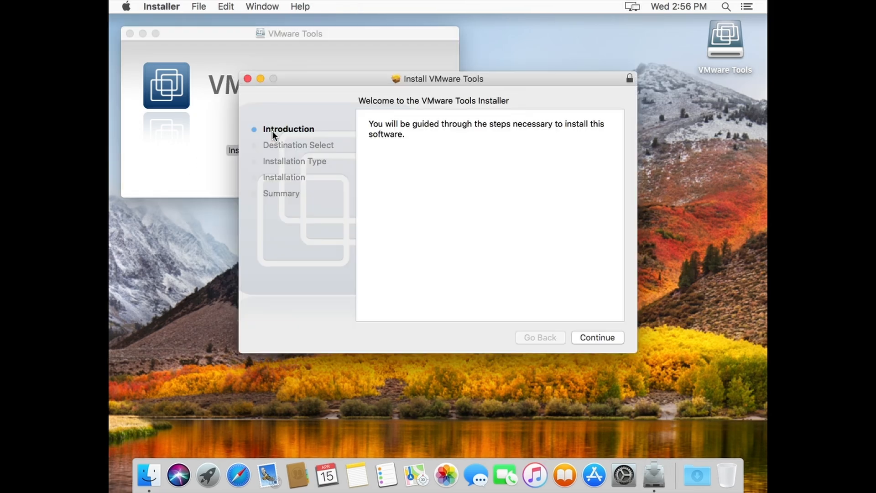
left_click(592, 337)
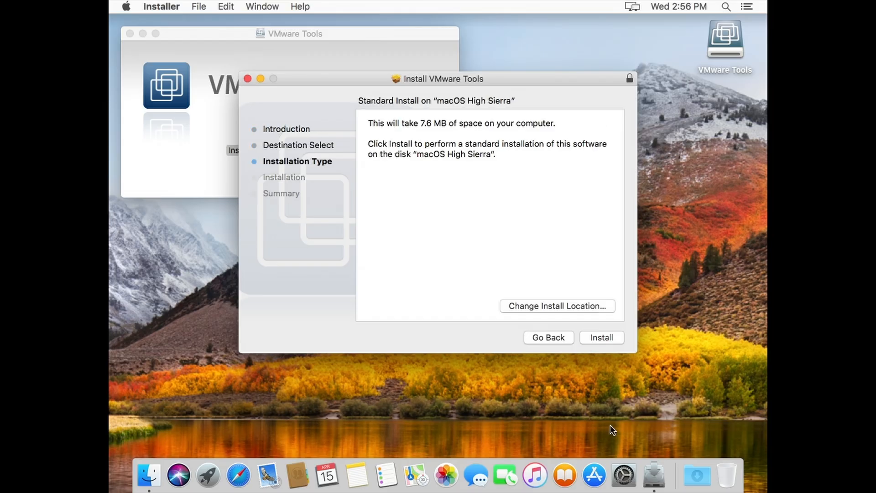
left_click(593, 337)
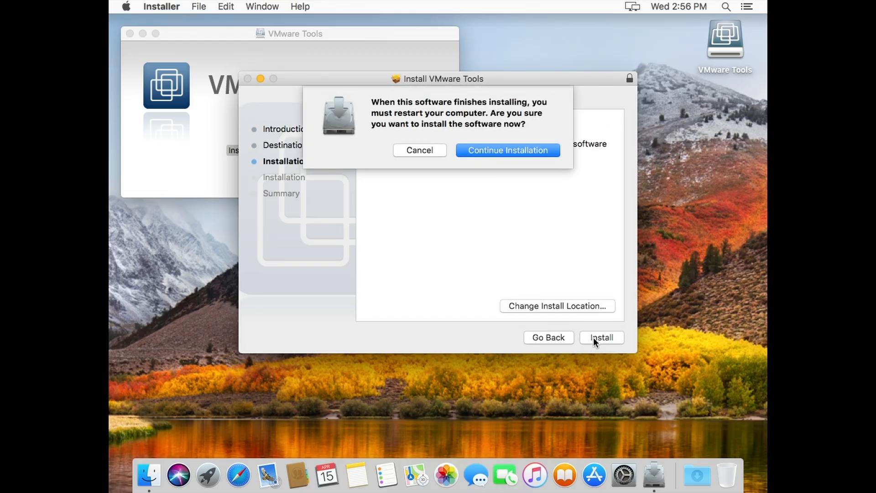
left_click(496, 145)
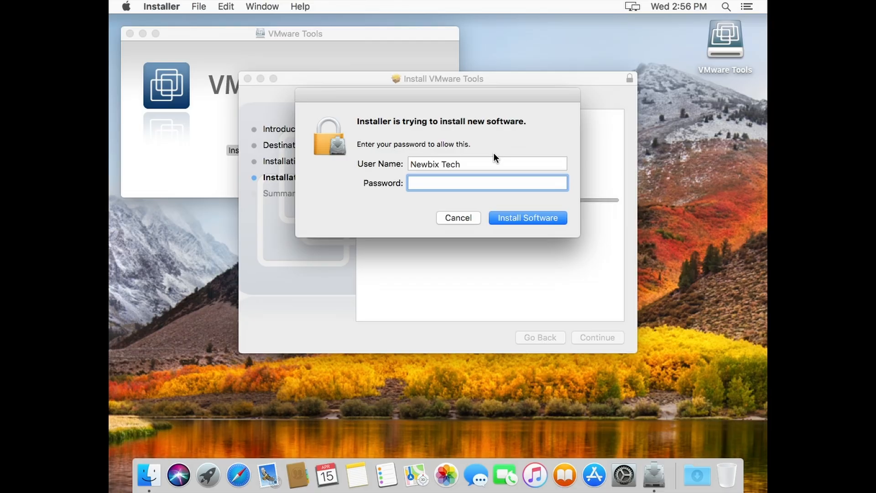
type("••••••••••••••••••••••••••••••")
key("Return")
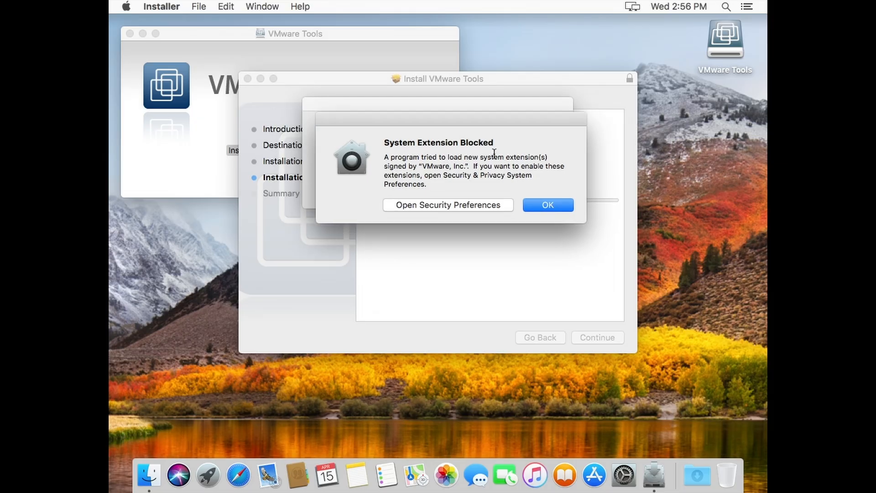
- Allow the blocked system software from VMware, Inc. in the Security & Privacy preferences and quit System Preferences
left_click(443, 193)
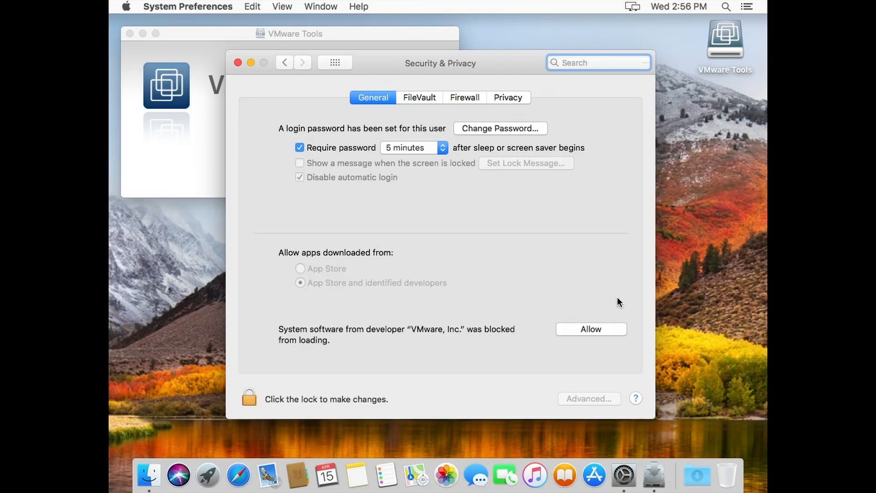
left_click(587, 330)
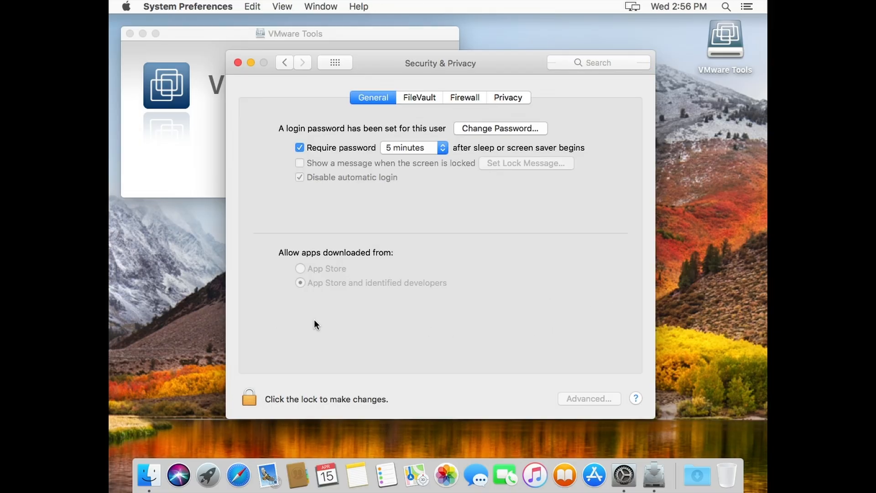
key("super+q")
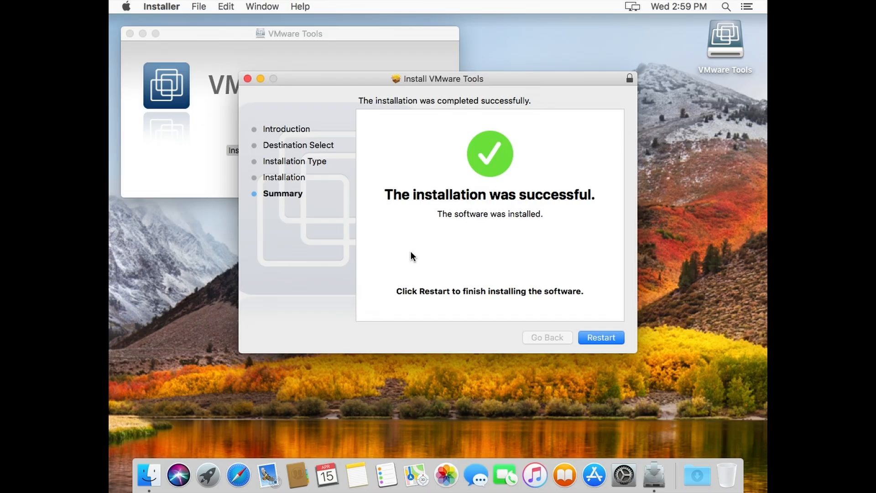
- Restart the Mac to finish the installation, and log back in with the account password, closing the VMware Tools window
left_click(600, 337)
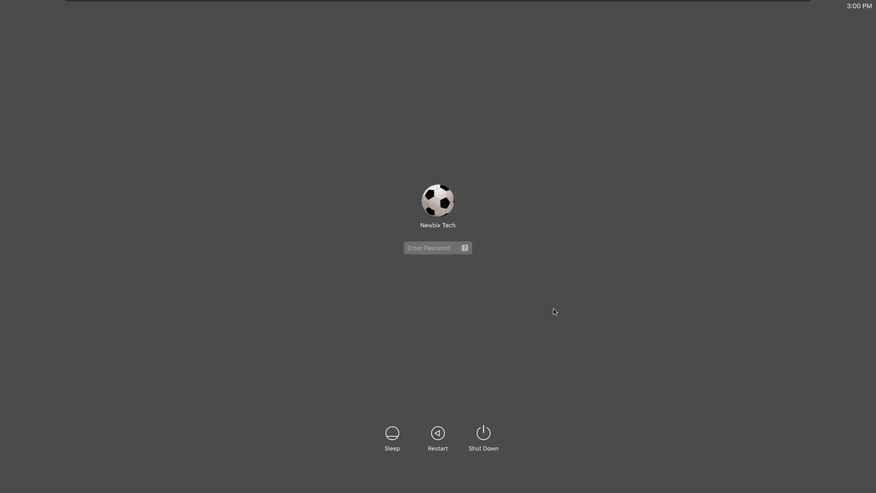
type("••••••••••••••••••")
key("Return")
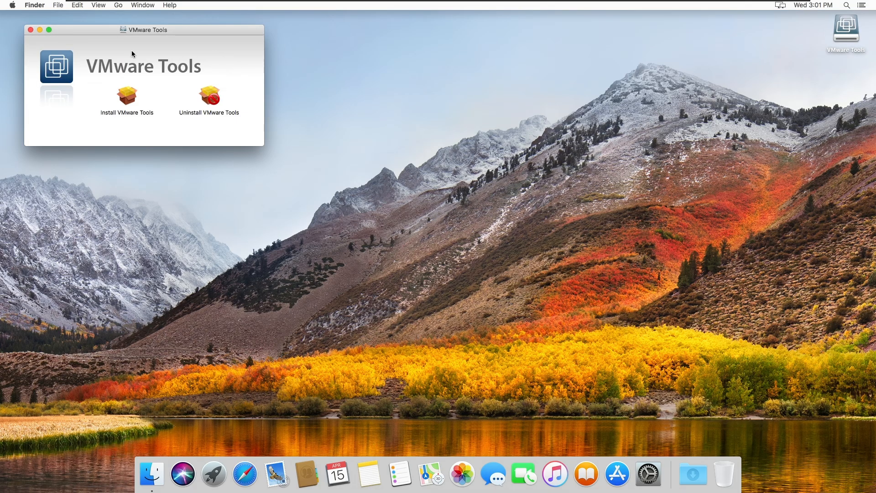
left_click(30, 30)
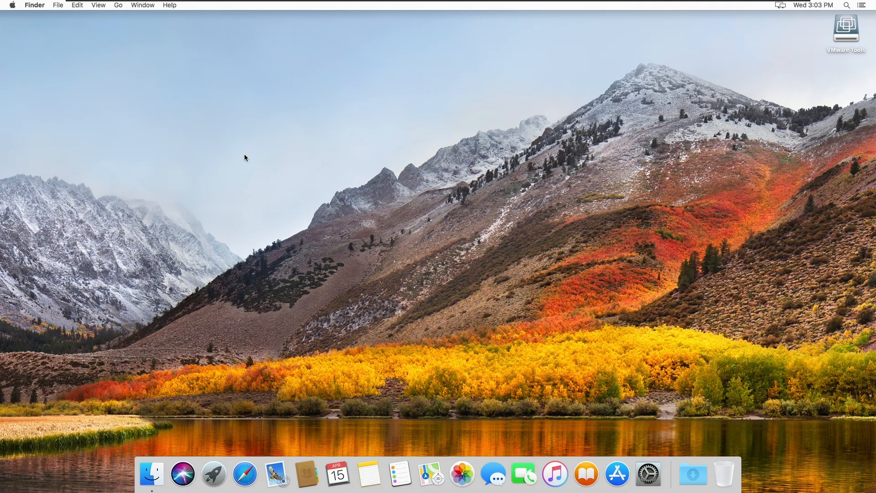
- Review the overview, display, storage, memory, support and service information in About This Mac, and close the window
left_click(14, 7)
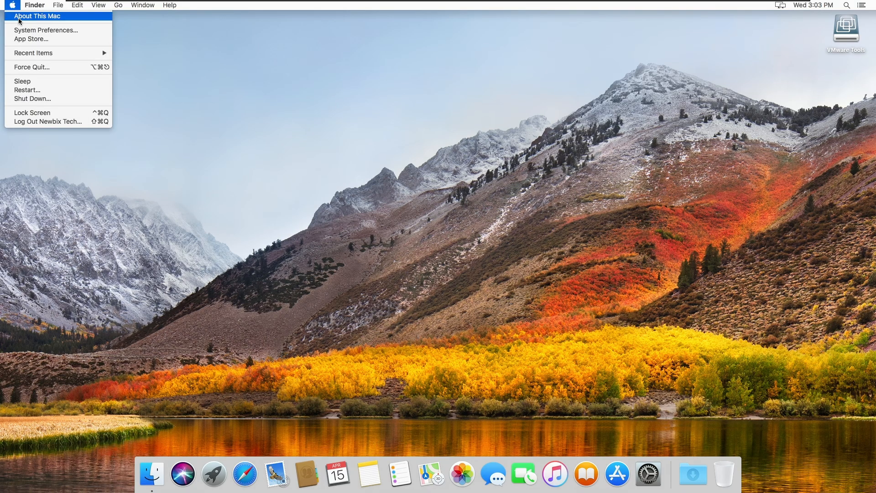
left_click(20, 18)
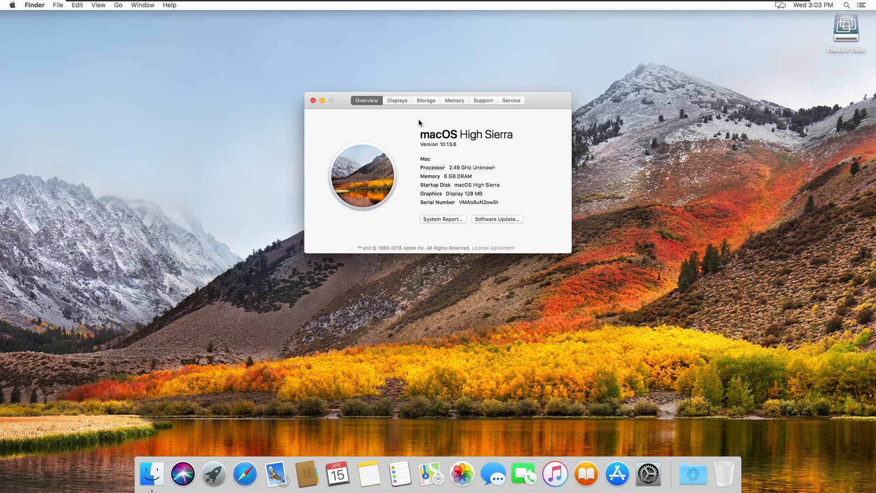
left_click(397, 100)
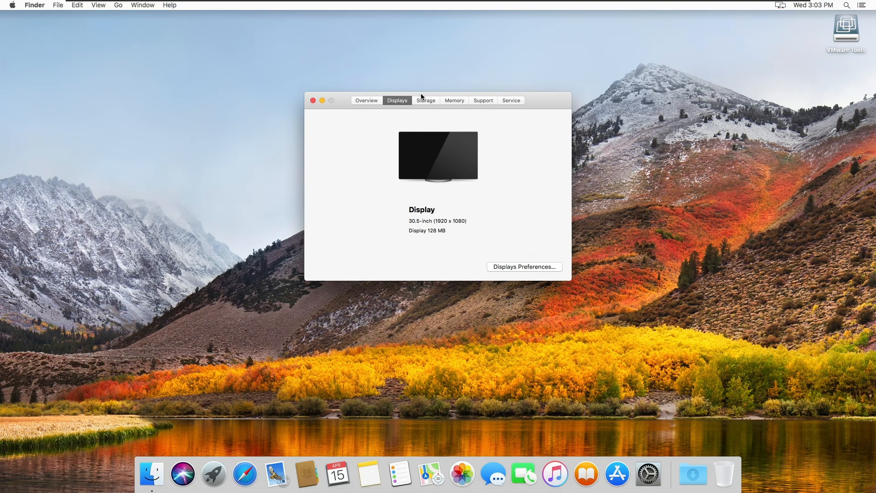
left_click(424, 101)
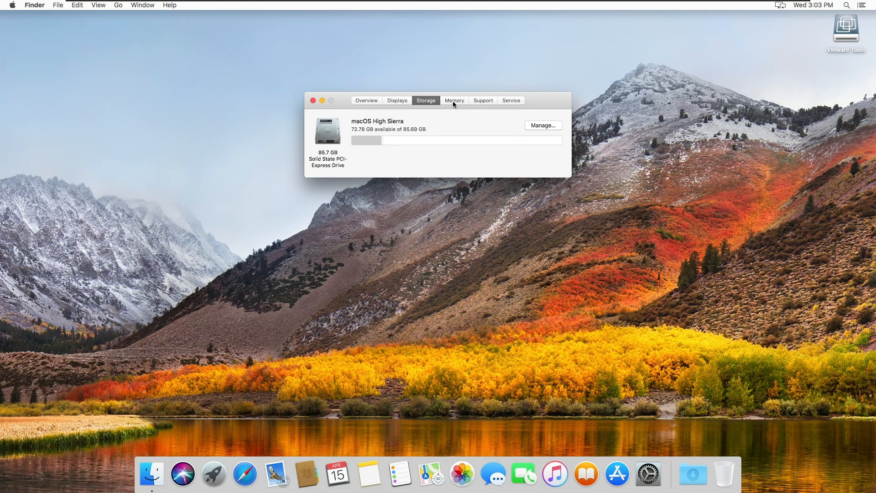
left_click(449, 100)
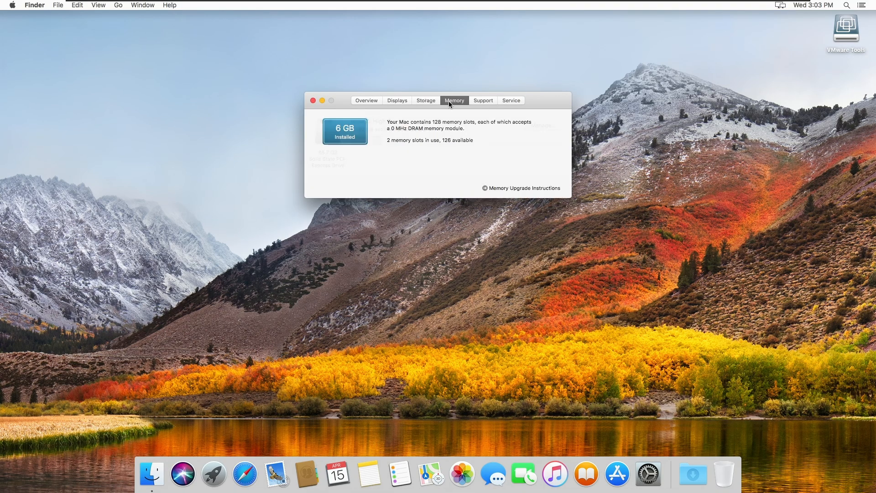
left_click(482, 100)
left_click(513, 102)
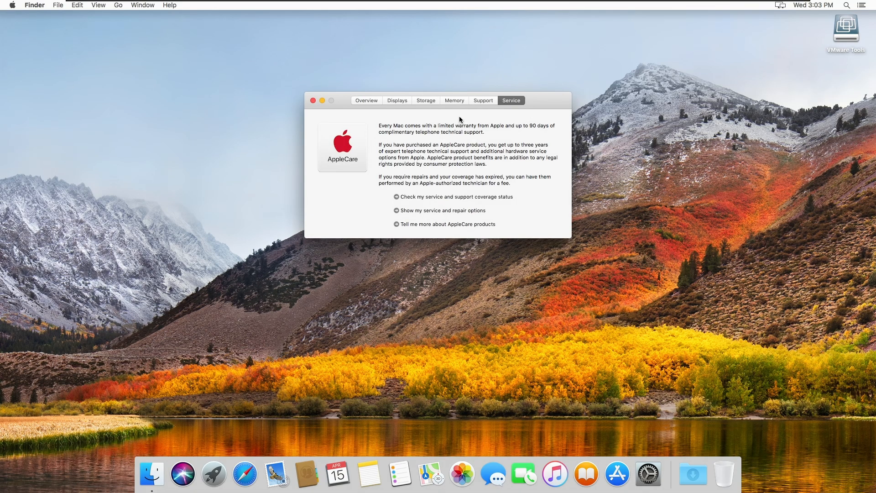
left_click(362, 100)
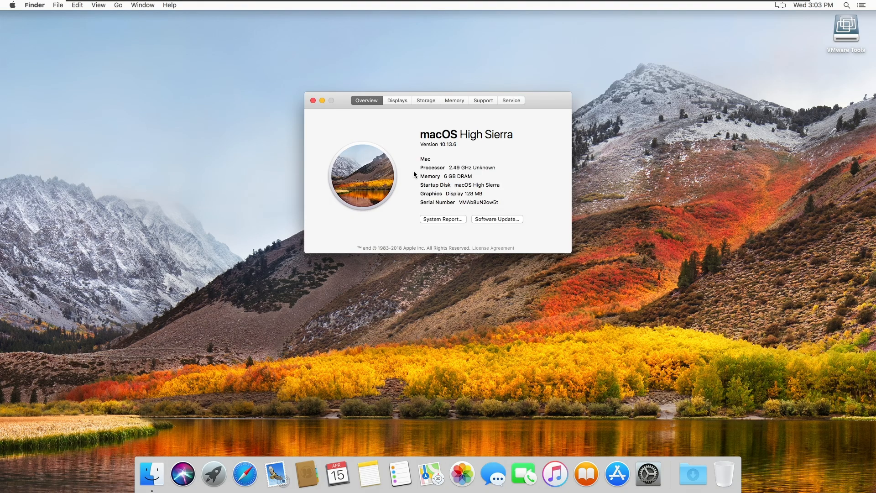
left_click(312, 100)
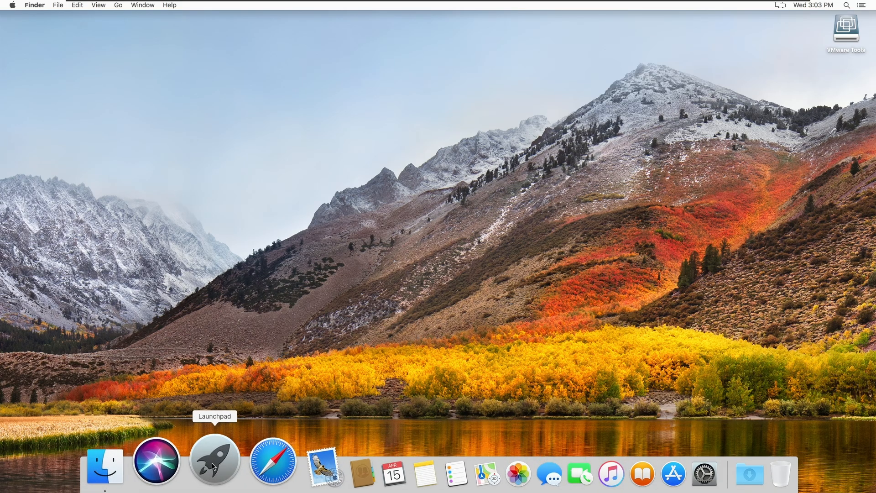
- Look at the installed apps in Launchpad and close it
left_click(211, 465)
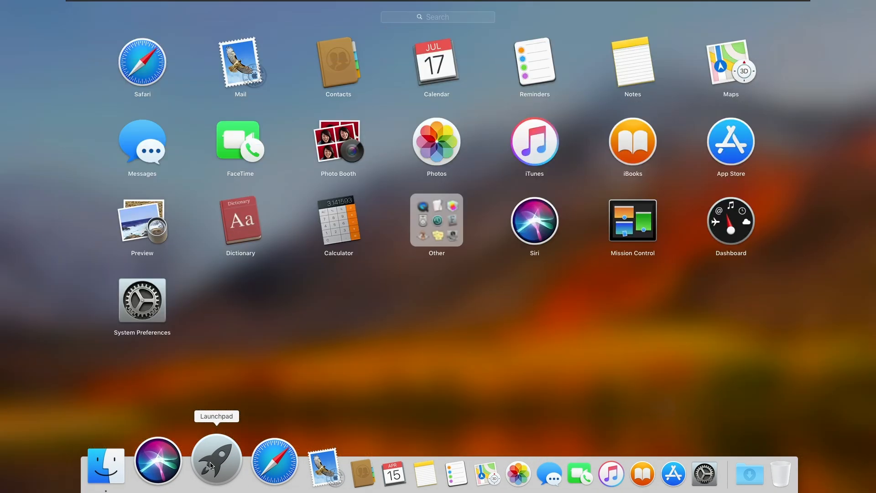
left_click(212, 465)
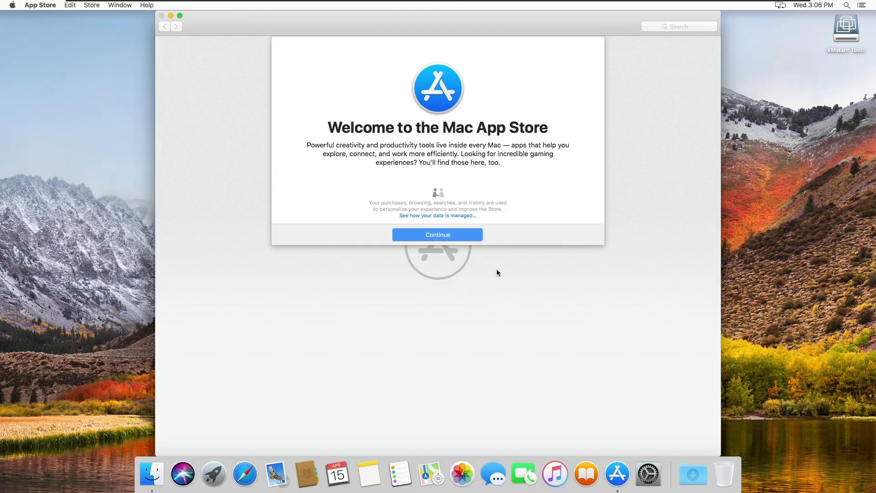
- Continue past the App Store welcome screen and browse the Featured apps in an enlarged window
left_click(426, 236)
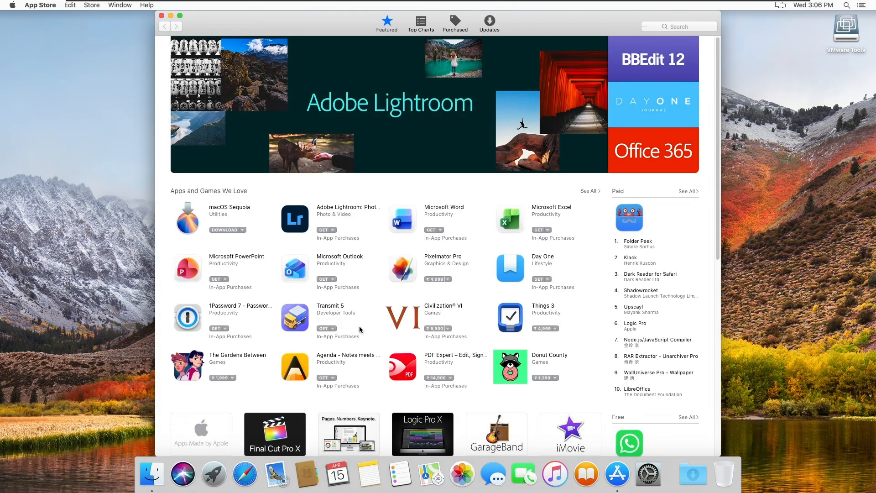
scroll(359, 329, "down", 5)
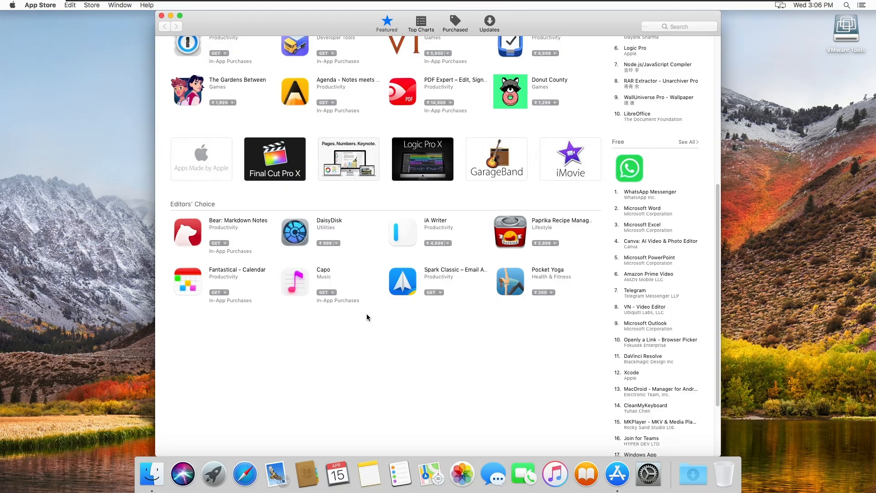
scroll(367, 317, "up", 4)
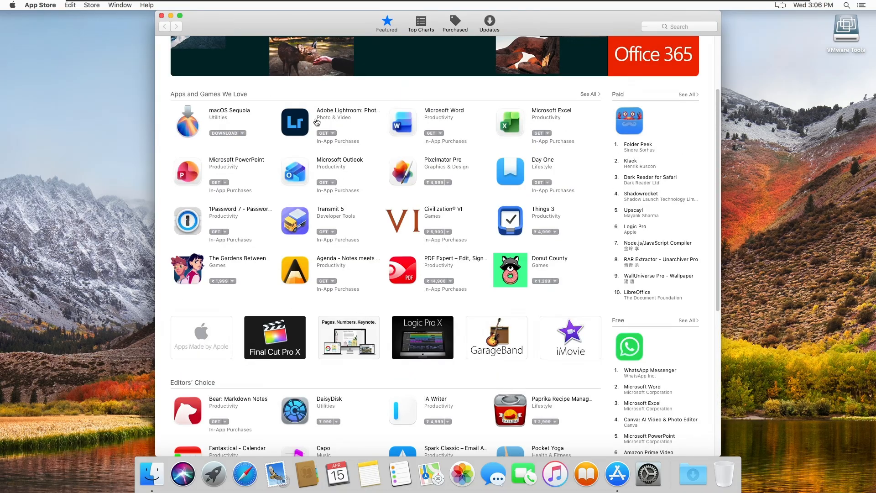
scroll(318, 122, "up", 3)
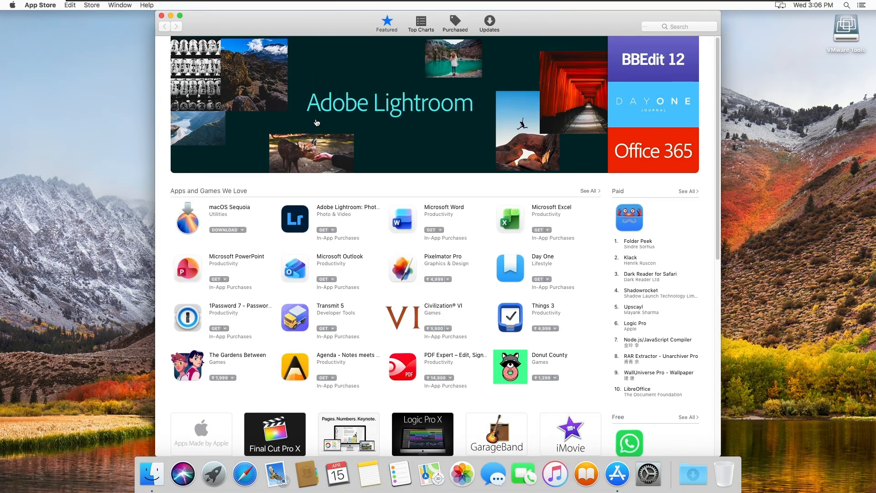
double_click(261, 18)
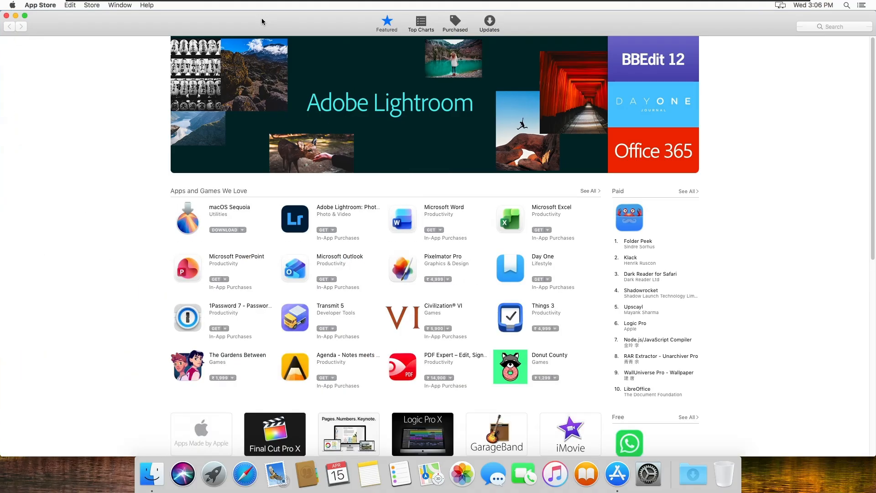
scroll(390, 319, "down", 3)
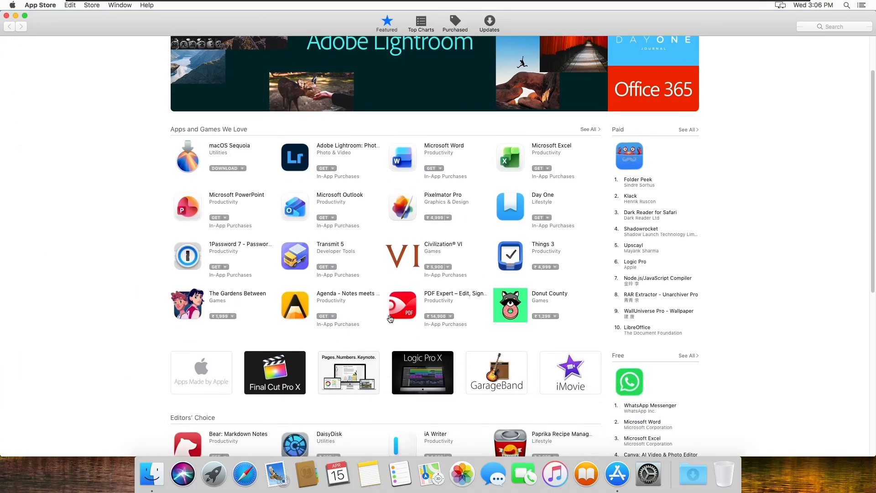
scroll(390, 319, "down", 10)
scroll(389, 318, "up", 12)
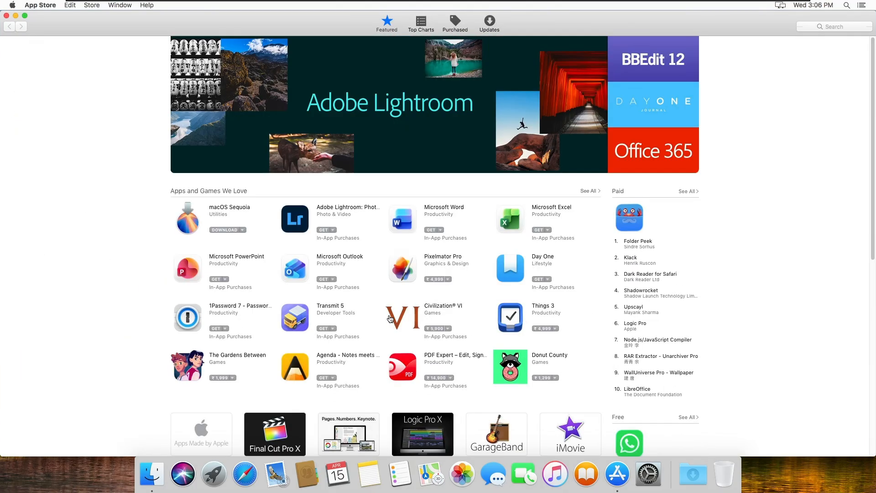
- Check the App Store for available updates and quit it
left_click(489, 26)
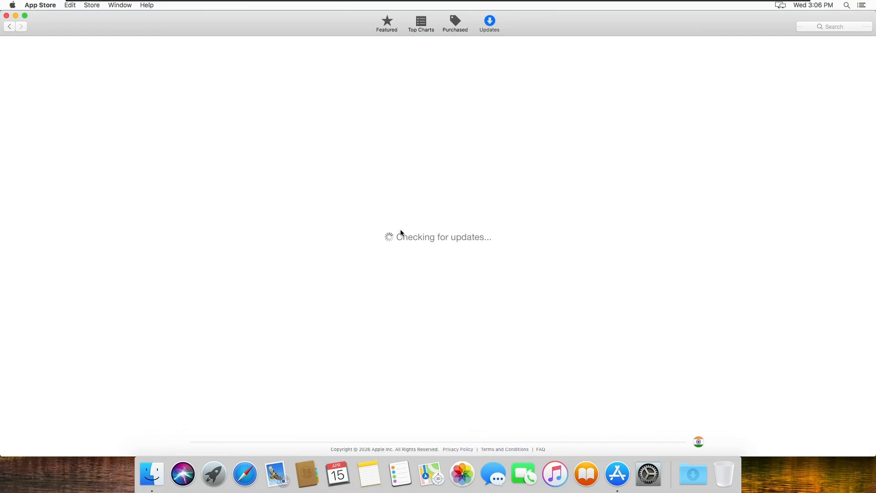
key("super+q")
- Open the desktop background preferences and try the Sierra, Sierra 2 and El Capitan pictures
right_click(359, 257)
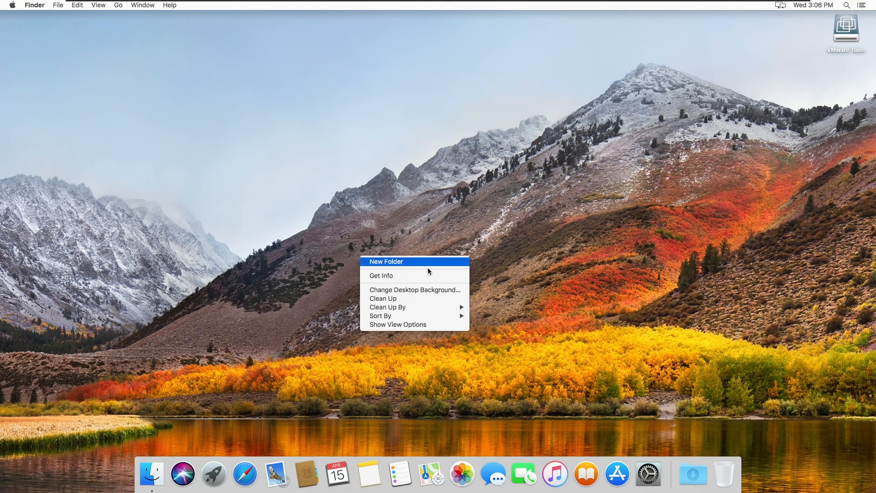
left_click(419, 289)
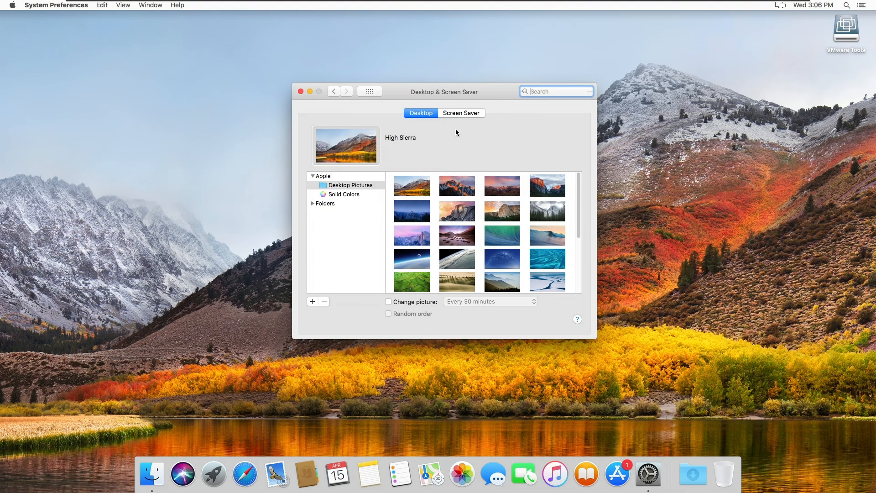
key("super+Tab")
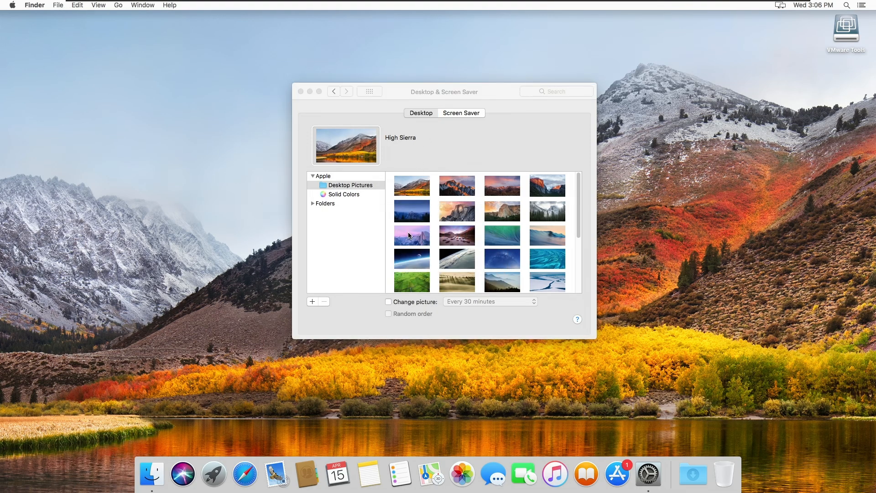
left_click(463, 189)
key("super+Tab")
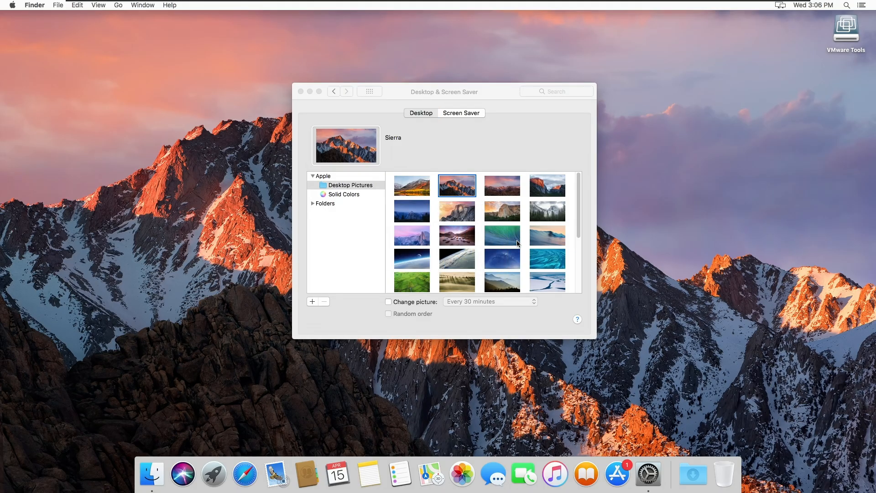
left_click(510, 185)
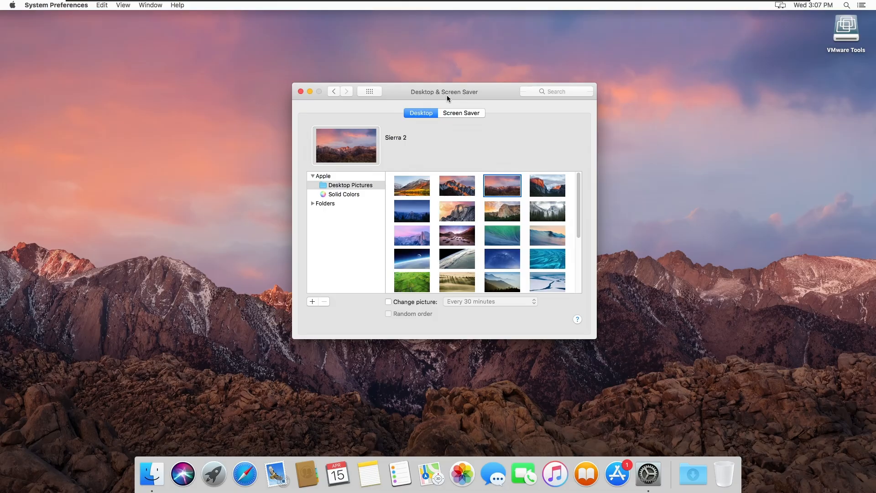
left_click(535, 191)
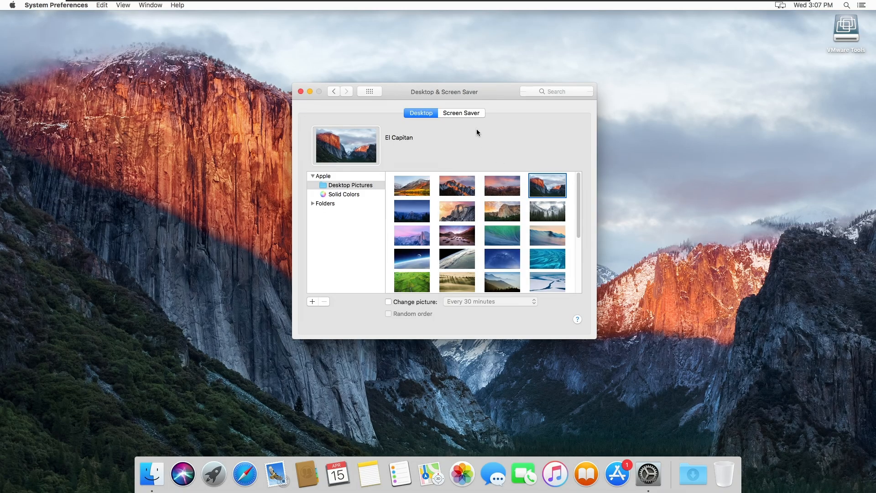
- Move the preferences window aside and preview the Sierra, El Capitan and Yosemite desktop pictures through Yosemite 3
left_click_drag(449, 89, 741, 19)
left_click(744, 109)
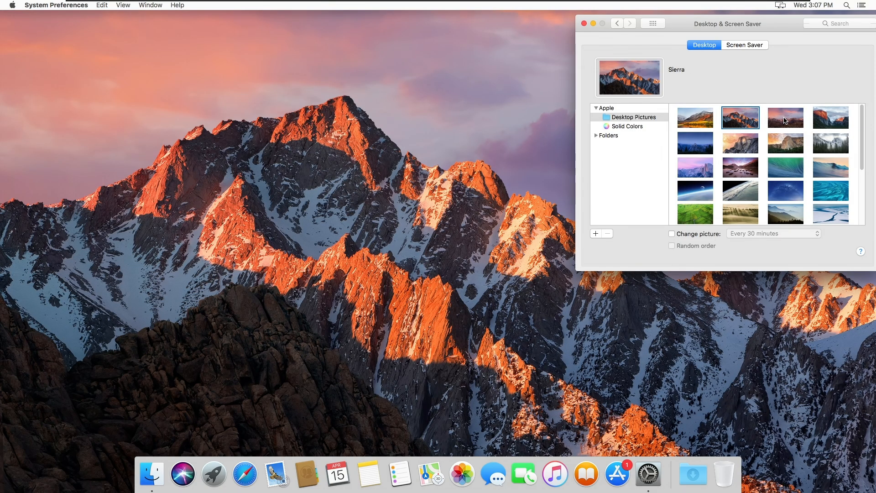
left_click(785, 121)
left_click(823, 120)
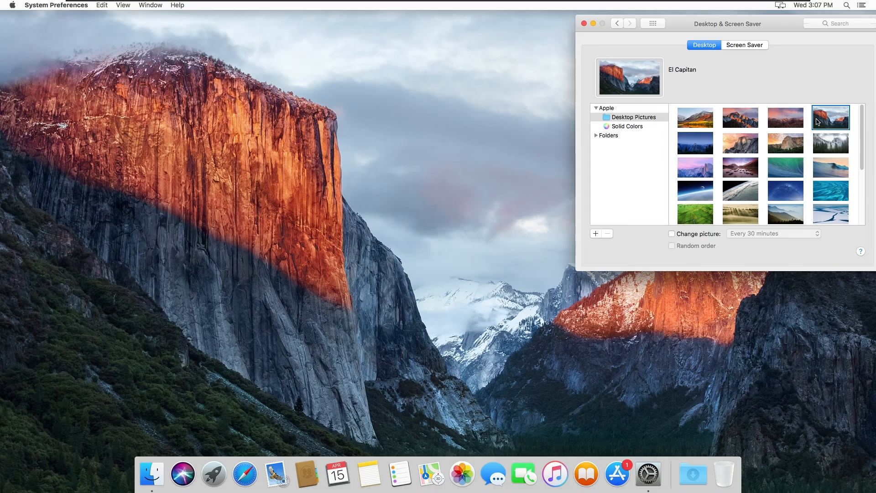
left_click(698, 143)
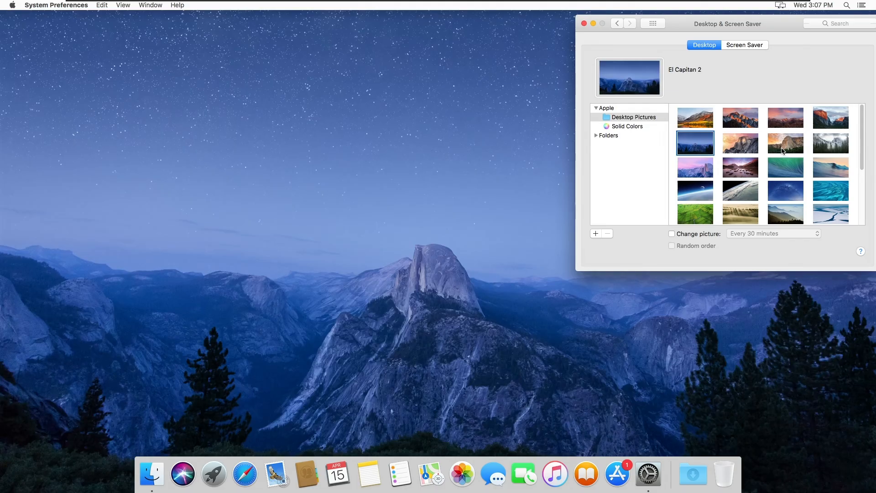
left_click(741, 151)
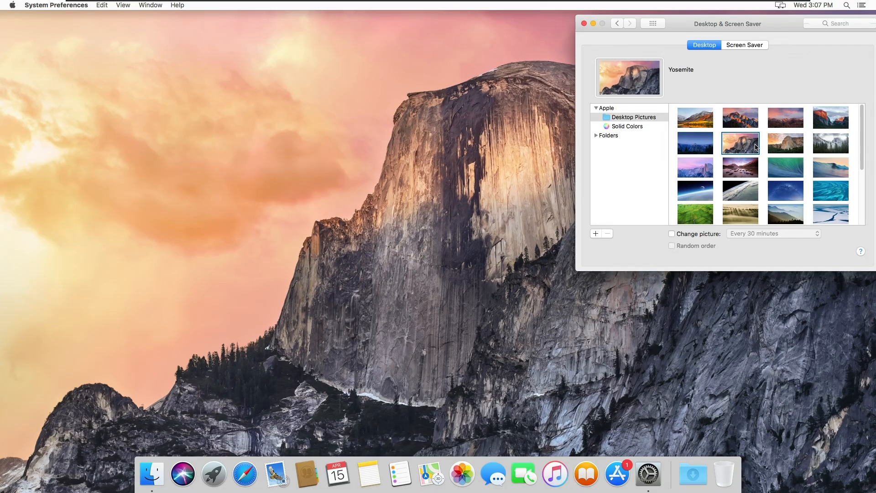
left_click(788, 145)
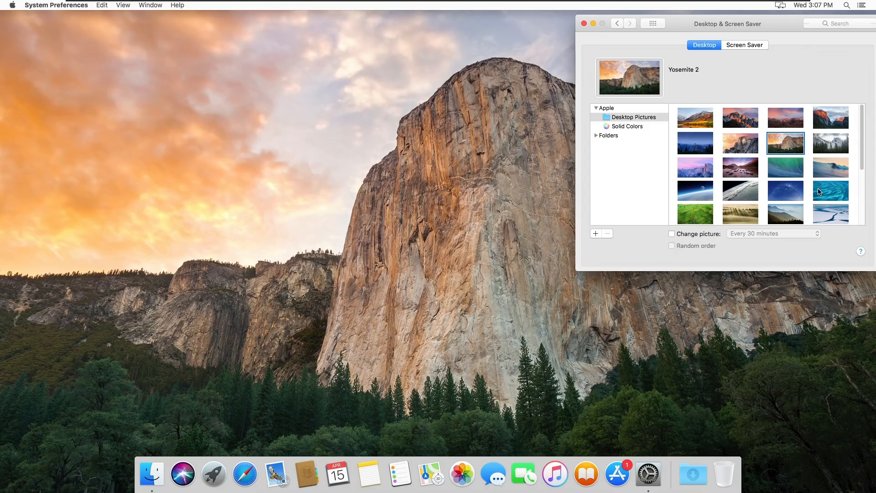
left_click(829, 146)
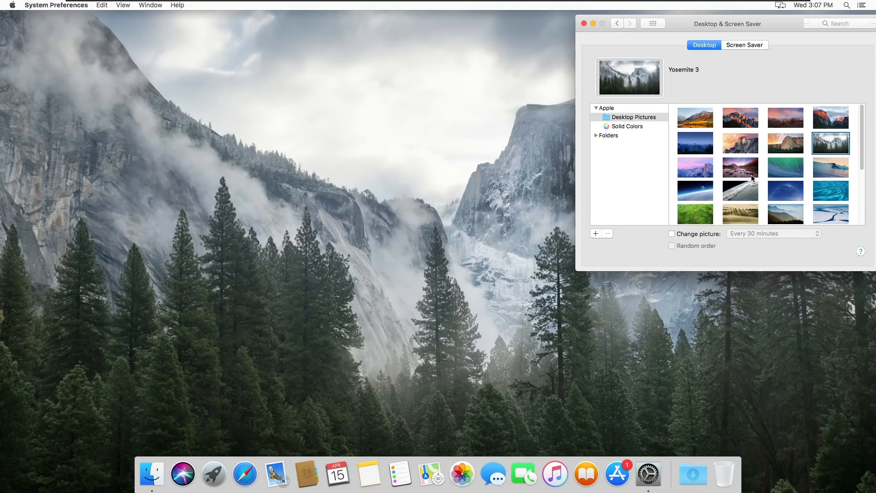
- Preview the Yosemite 5, Wave and Rolling Waves pictures, and set the desktop background to Earth and Moon
left_click(737, 173)
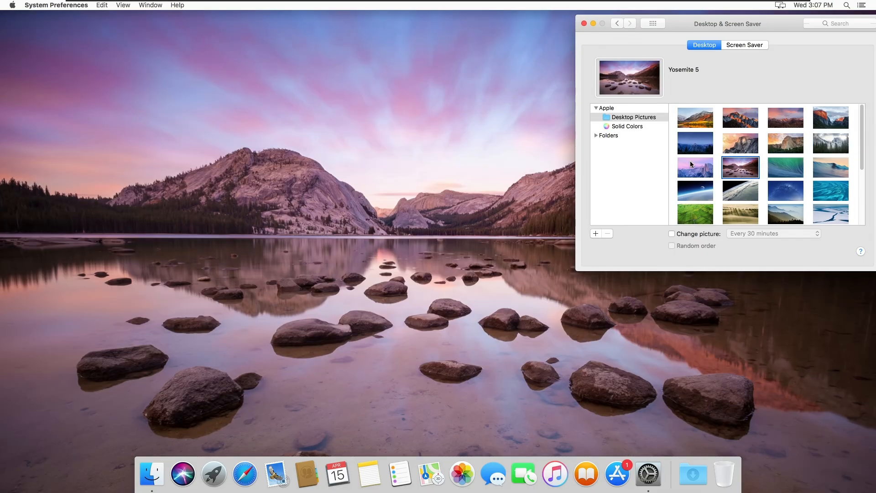
left_click(689, 160)
left_click(784, 170)
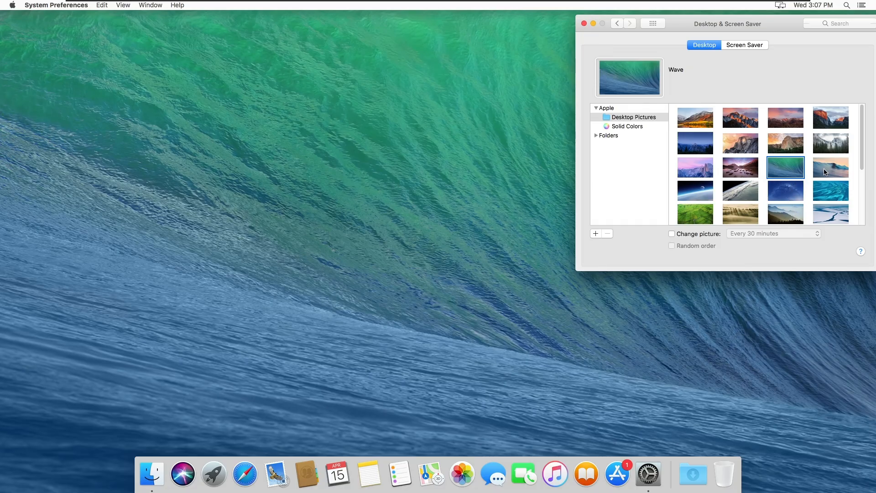
left_click(839, 173)
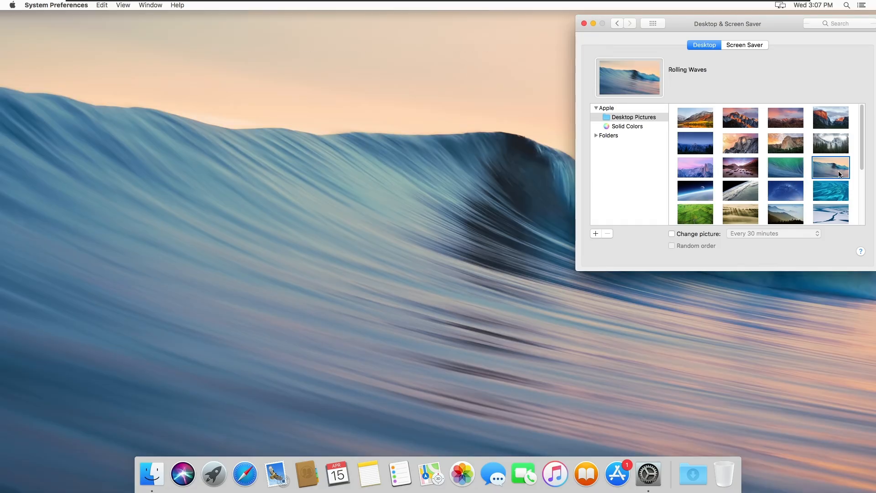
left_click(796, 169)
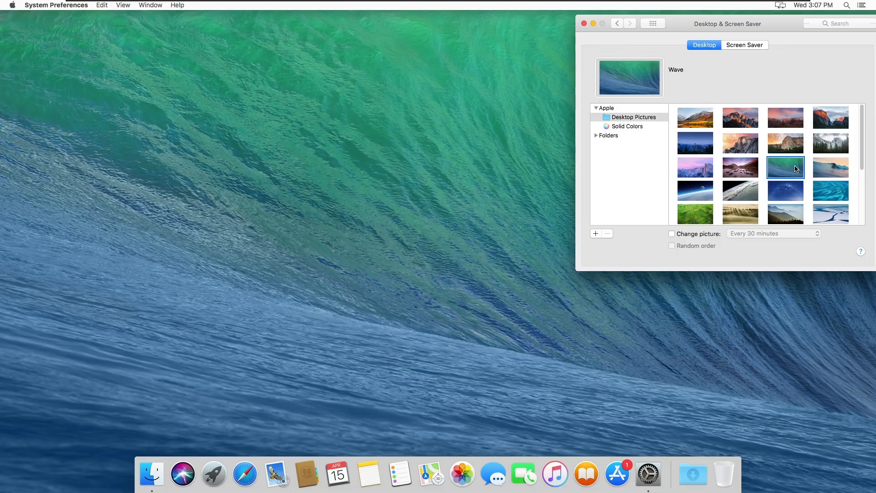
left_click(708, 200)
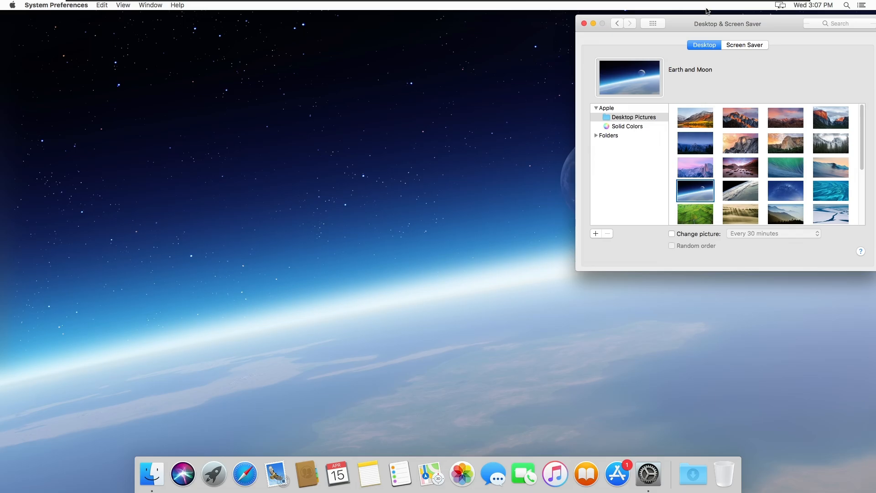
- Move the preferences window down off the moon and preview the Earth Horizon, Milky Way and Bahamas Aerial desktop pictures
left_click_drag(706, 24, 722, 218)
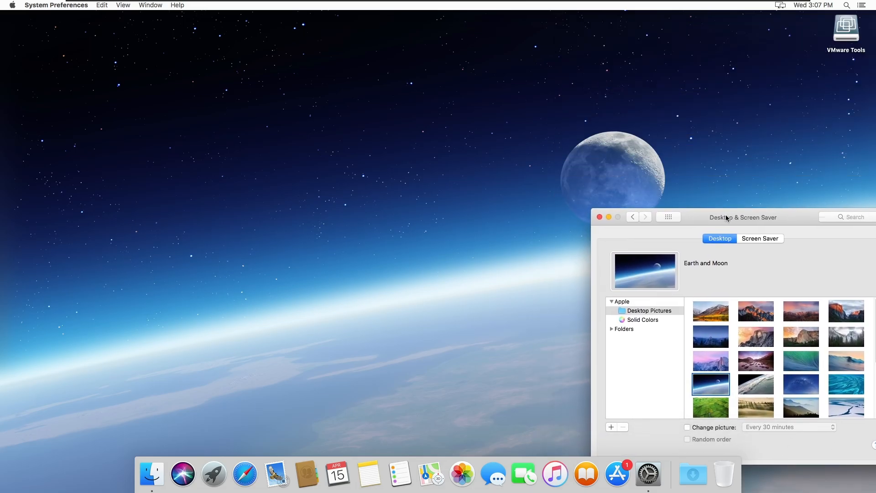
left_click(748, 386)
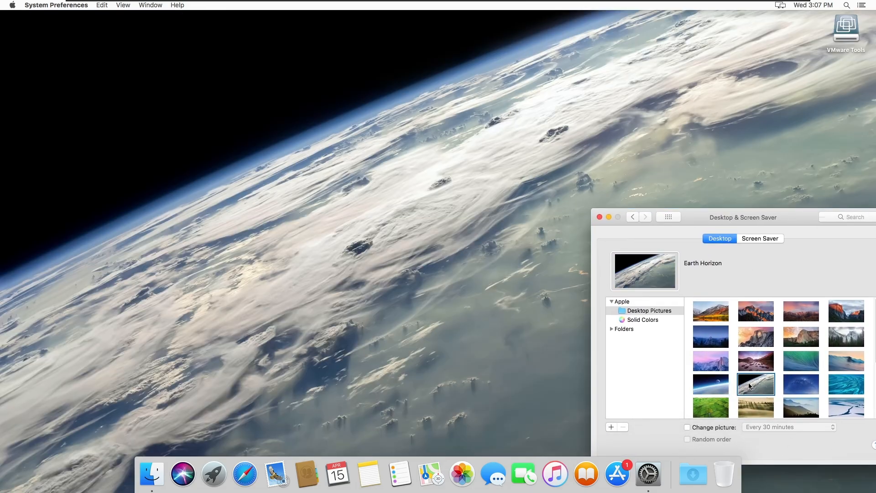
left_click(804, 392)
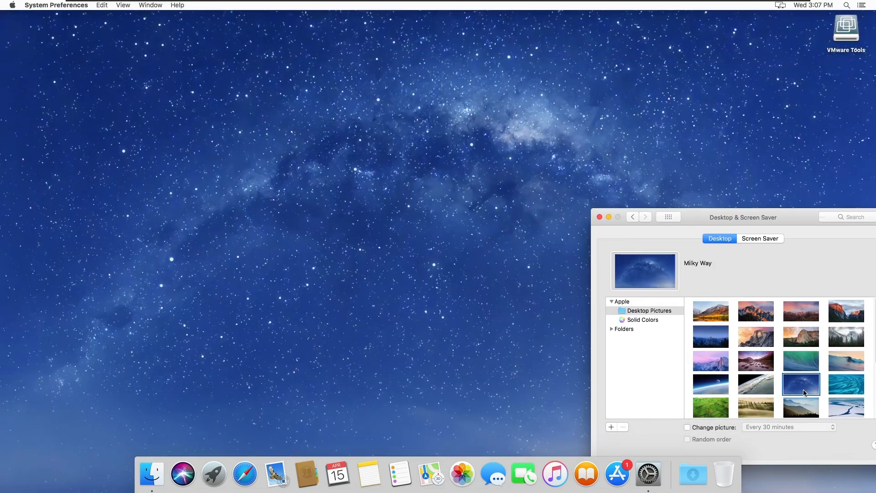
left_click(855, 388)
- Preview the Poppies, Lion, Color Burst 1, Color Burst 2 and Antelope Canyon desktop pictures
scroll(759, 383, "down", 5)
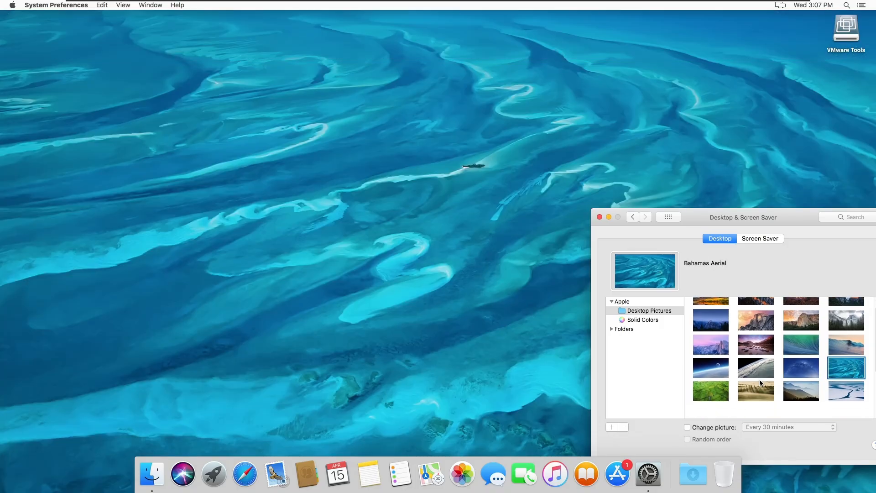
left_click(760, 382)
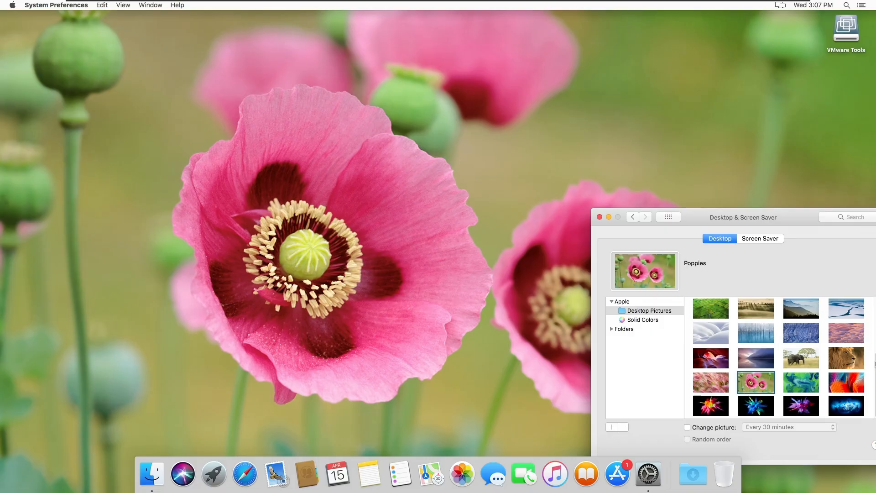
left_click(843, 363)
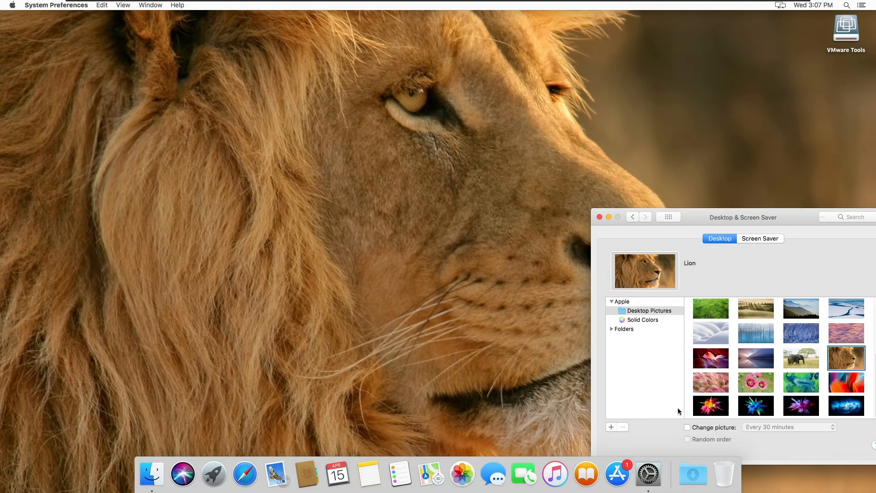
left_click(702, 411)
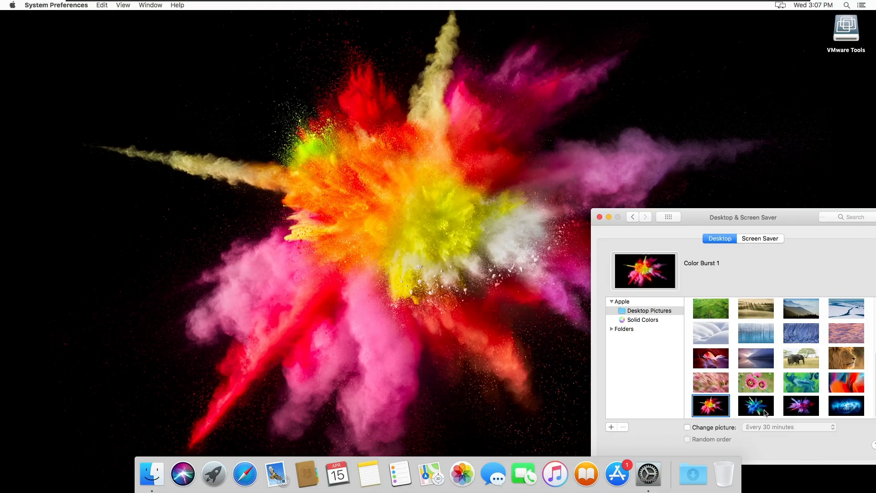
left_click(766, 413)
left_click(718, 358)
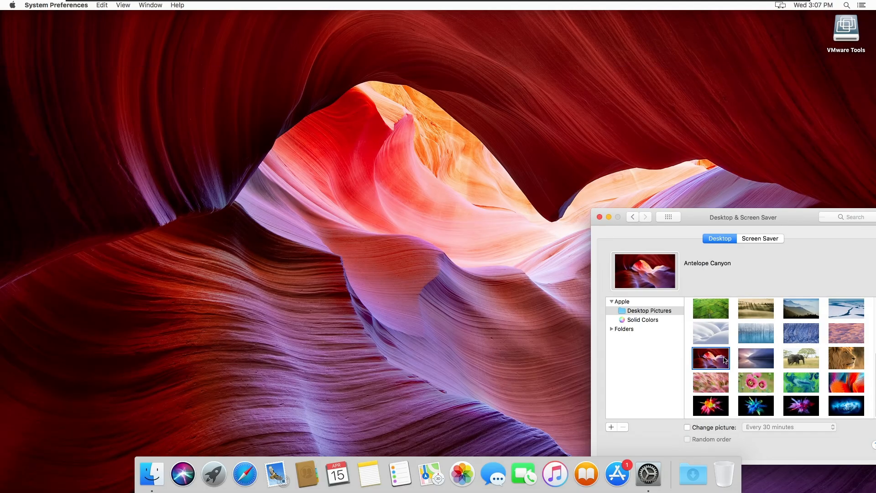
- Try the Lake, Color Burst 3, Color Burst 2 and Ink Cloud pictures as the desktop background
left_click(747, 363)
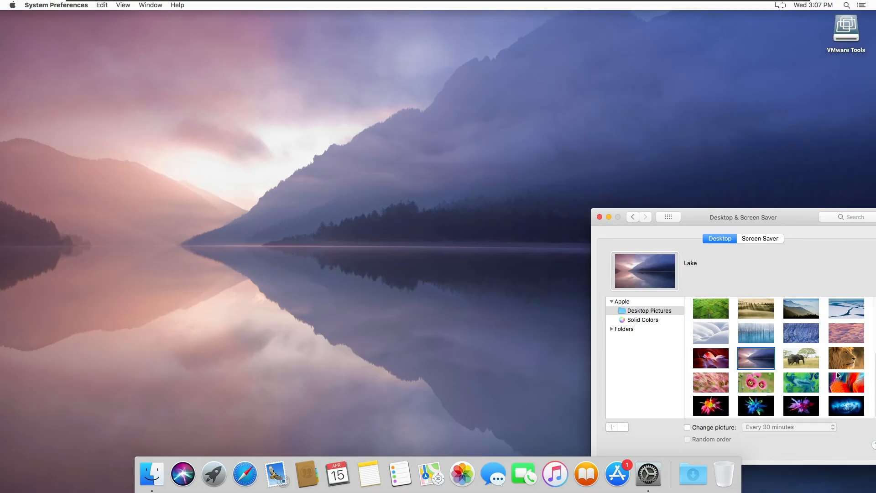
left_click(813, 407)
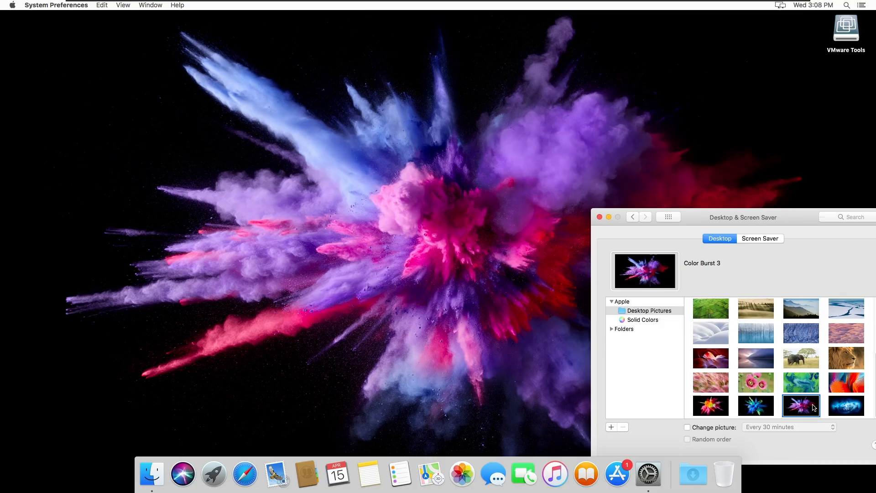
left_click(755, 413)
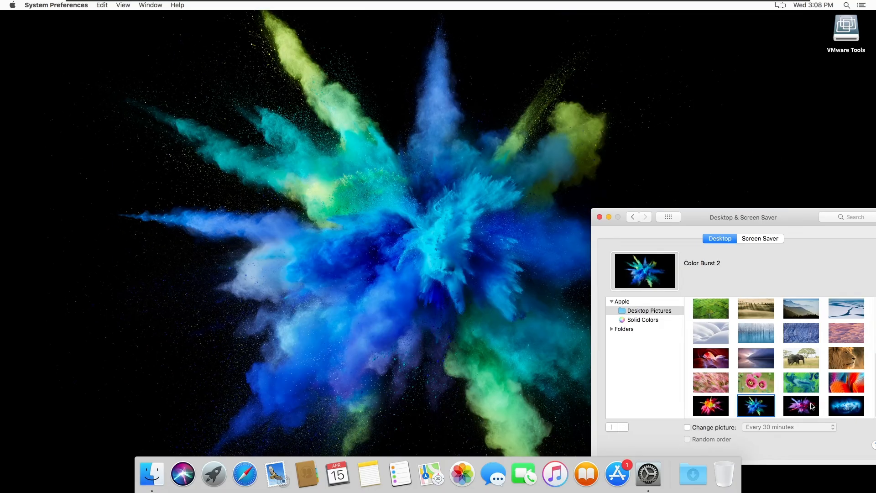
left_click(839, 410)
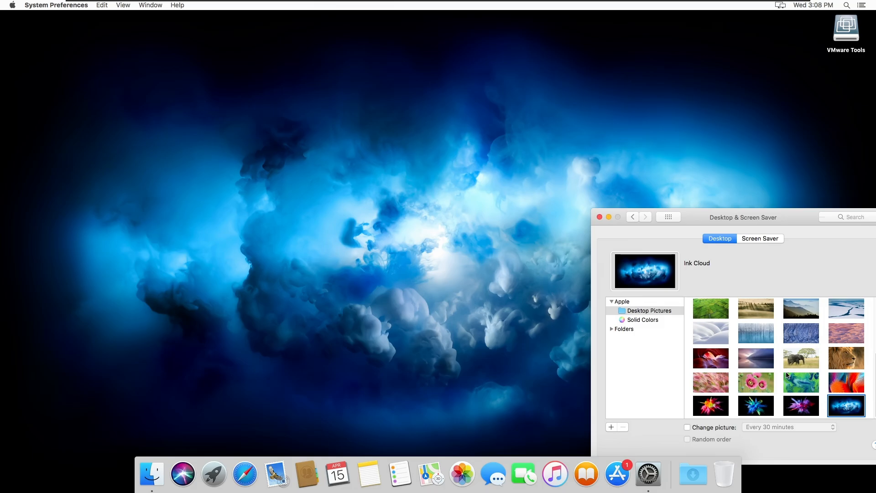
- Set the desktop background to the Sierra picture and close the preferences window
scroll(787, 375, "up", 5)
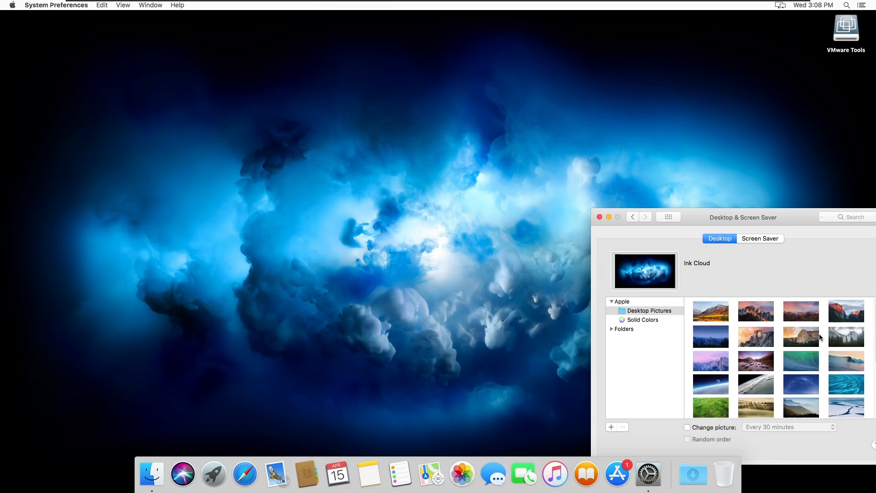
left_click(742, 314)
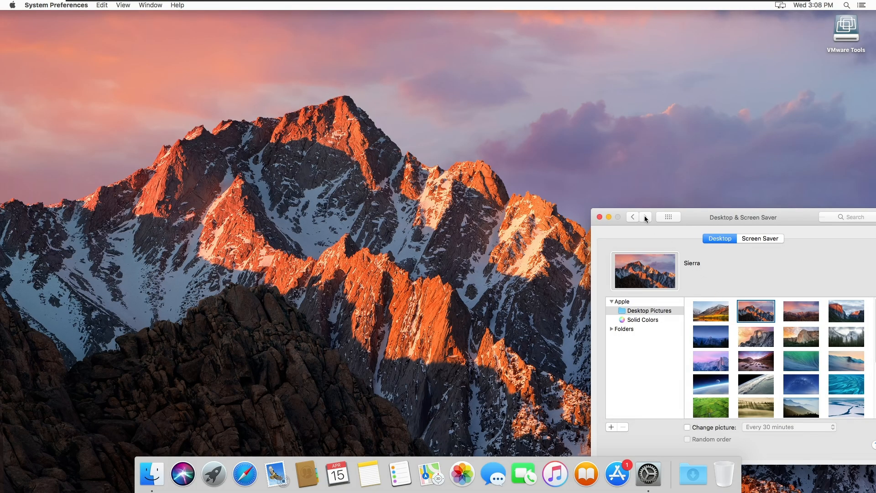
left_click(600, 217)
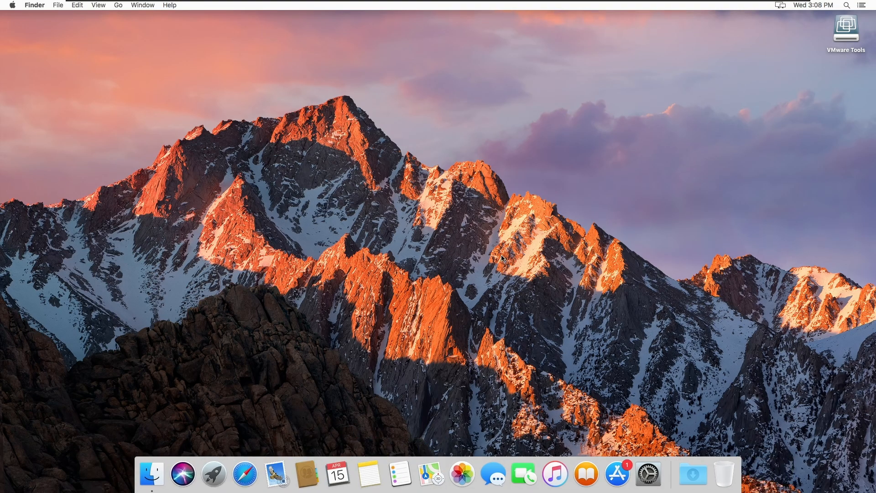
- Reopen System Preferences, make the Dock slightly larger in the Dock settings, and quit the preferences
left_click(647, 451)
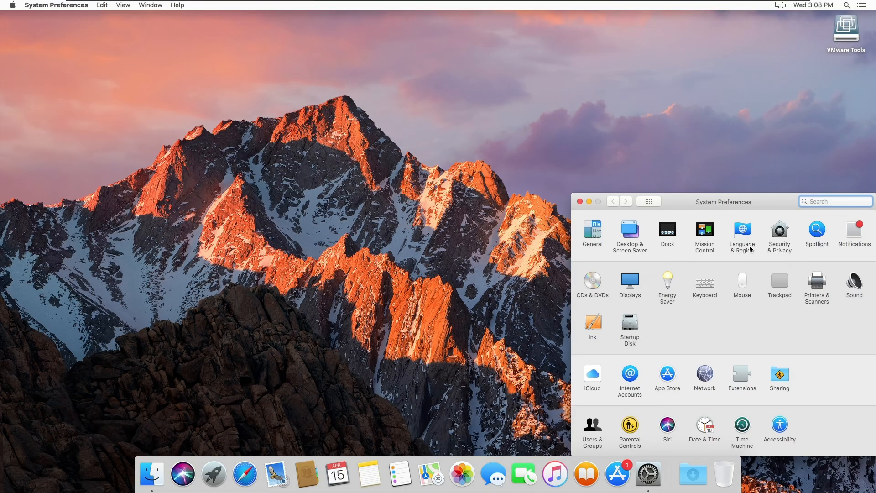
left_click(636, 233)
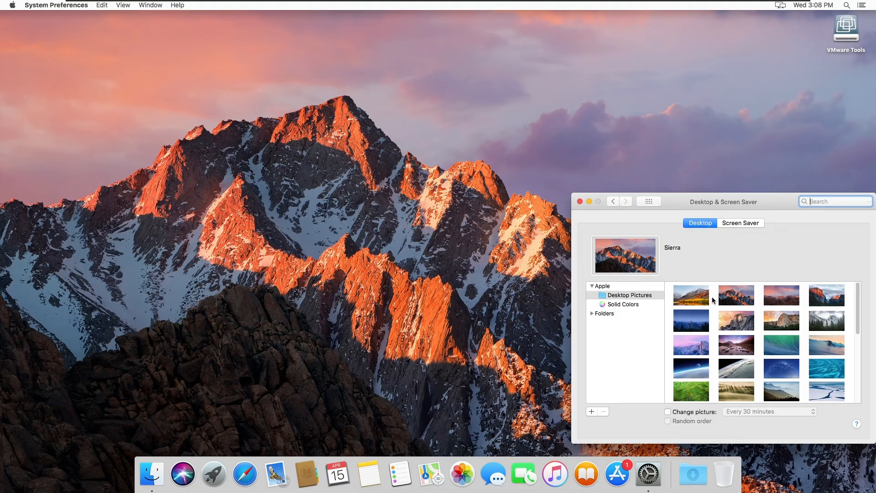
left_click(614, 204)
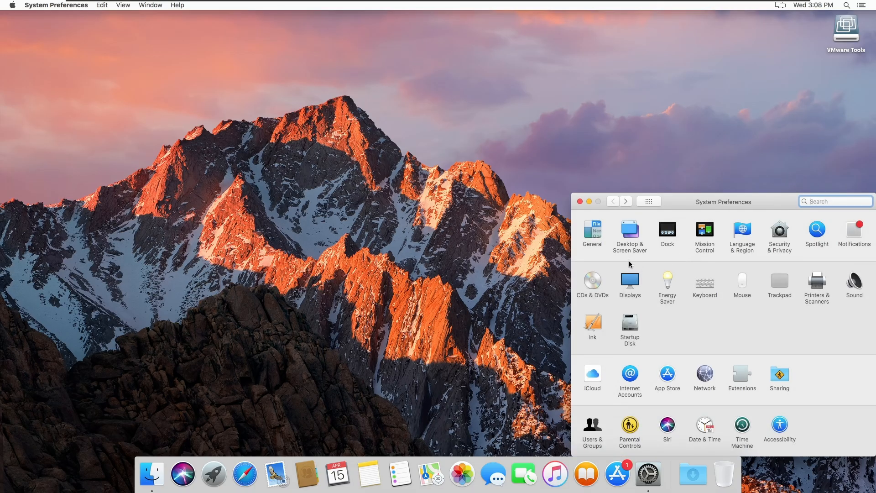
left_click(667, 232)
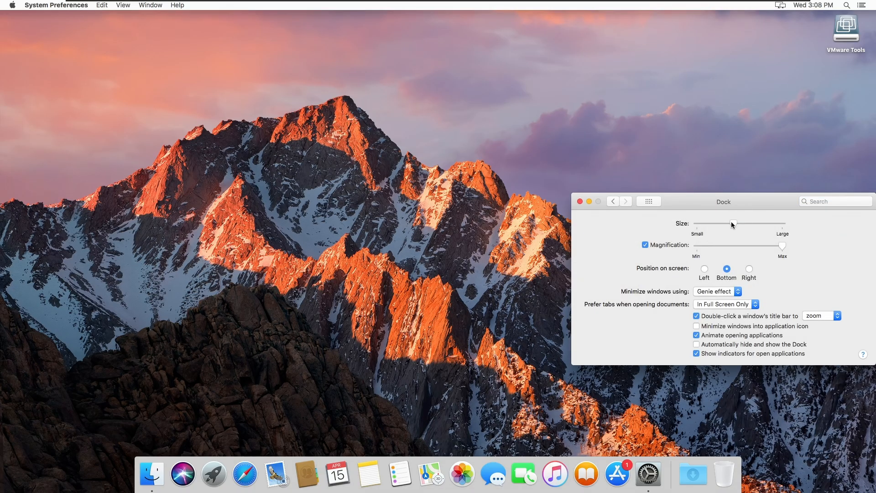
left_click_drag(731, 223, 740, 225)
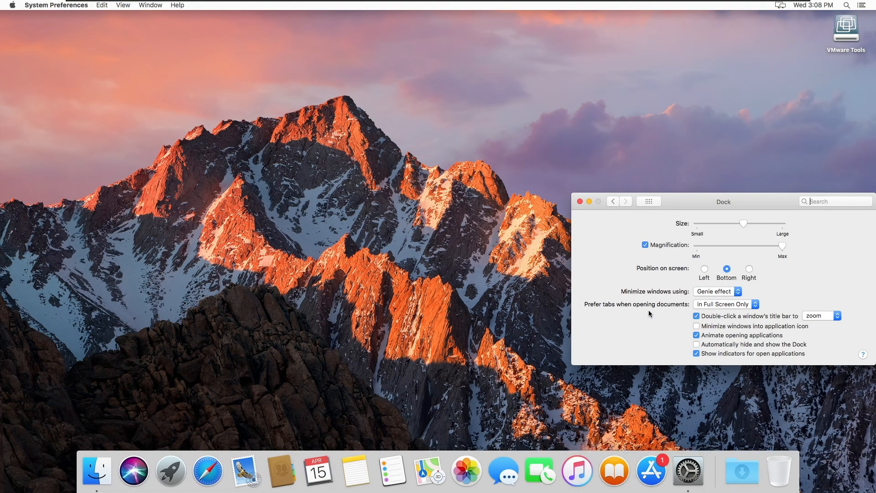
key("super+q")
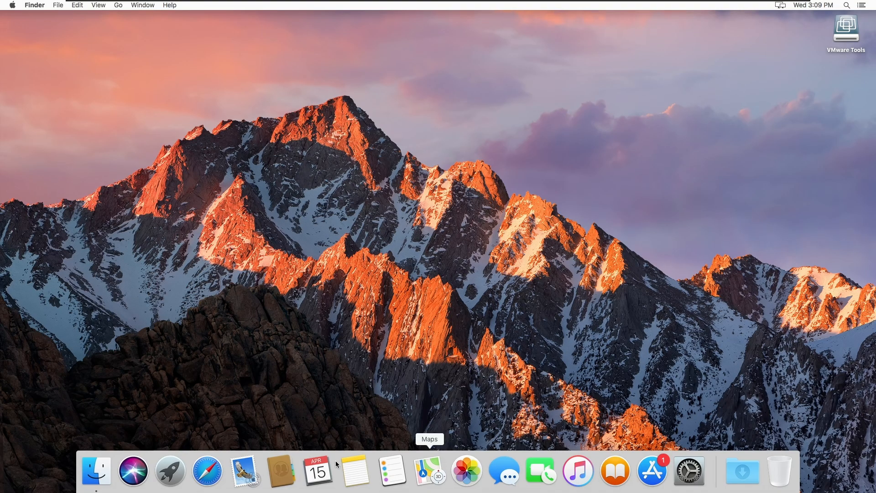
- Open a Finder window showing Recents and minimize it to the Dock
left_click(101, 459)
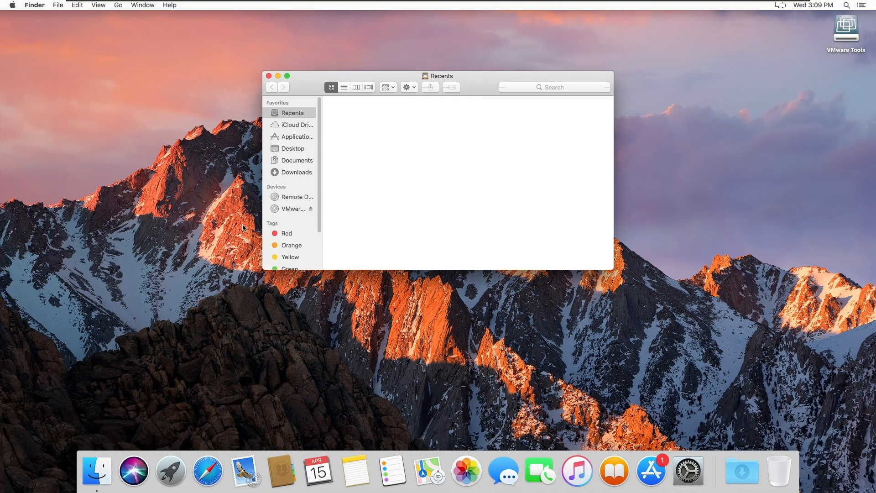
left_click(277, 77)
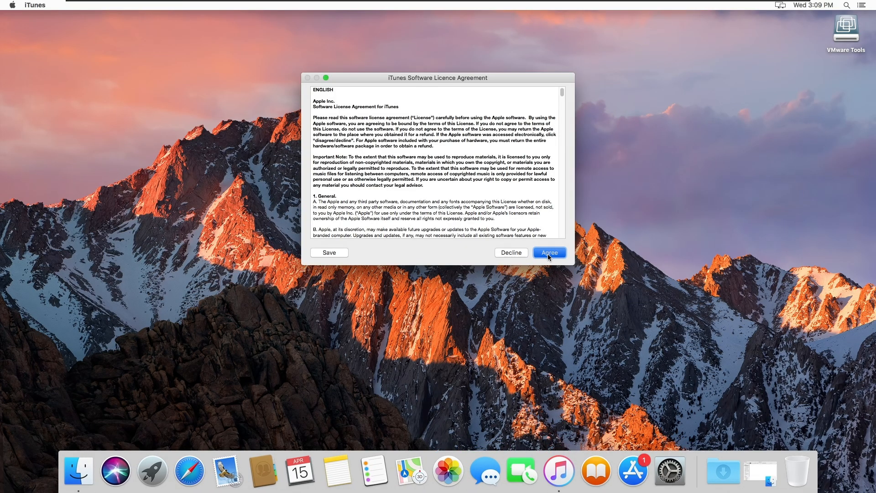
- Accept the iTunes software licence agreement and agree to share library details with Apple
left_click(548, 253)
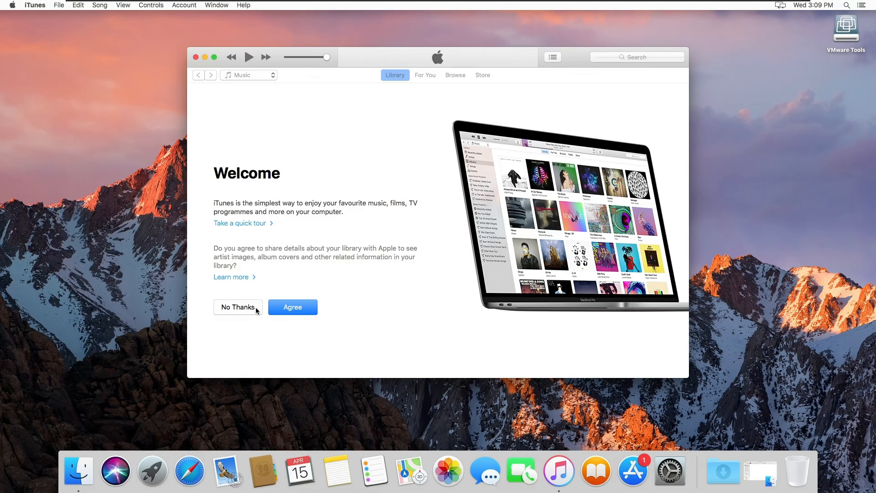
left_click(292, 304)
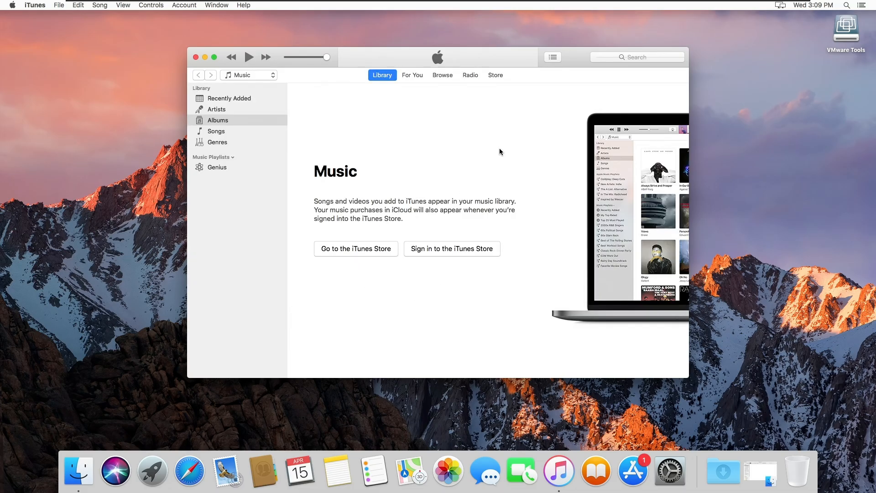
- View the For You page of Apple Music, dismiss the pop-up window, and return to the music library
left_click(410, 75)
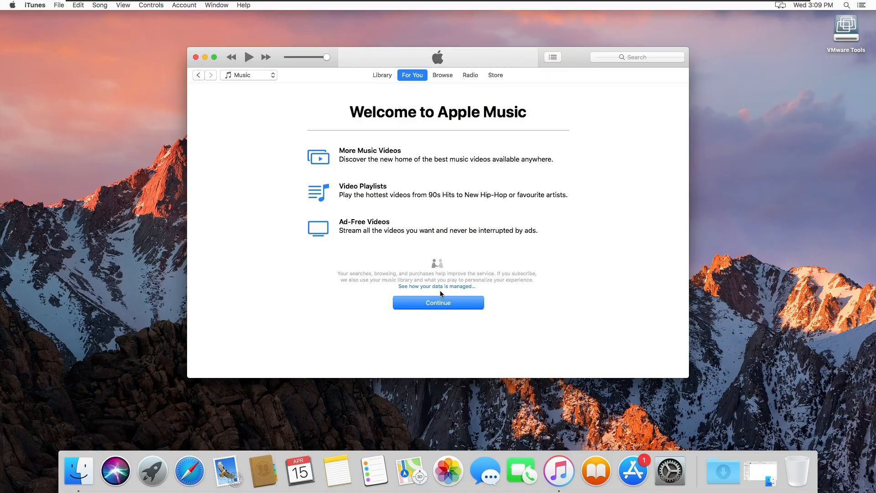
left_click(424, 304)
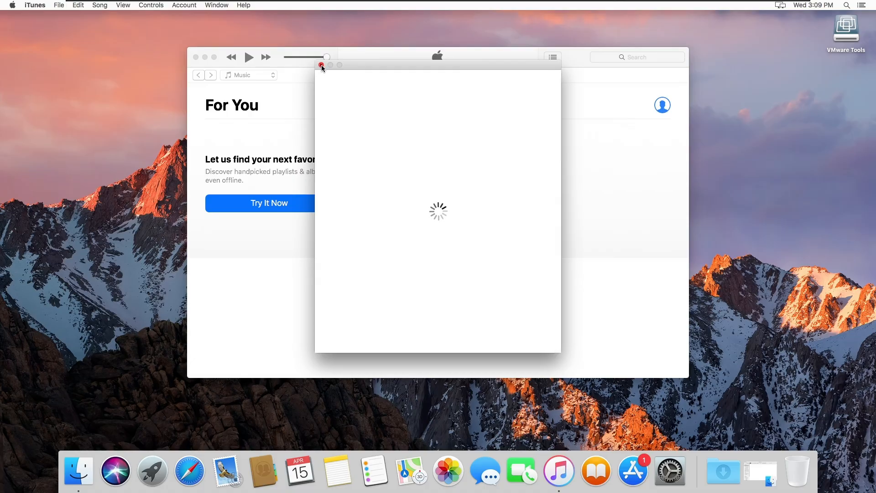
left_click(321, 65)
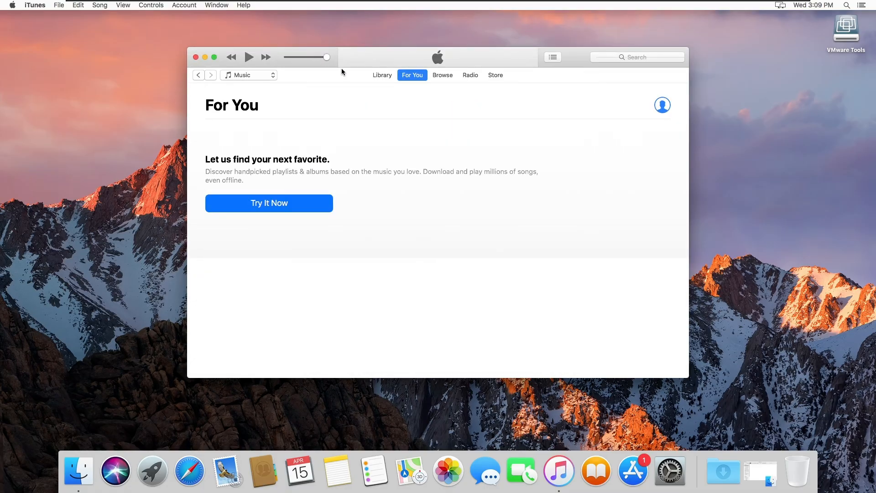
left_click(384, 77)
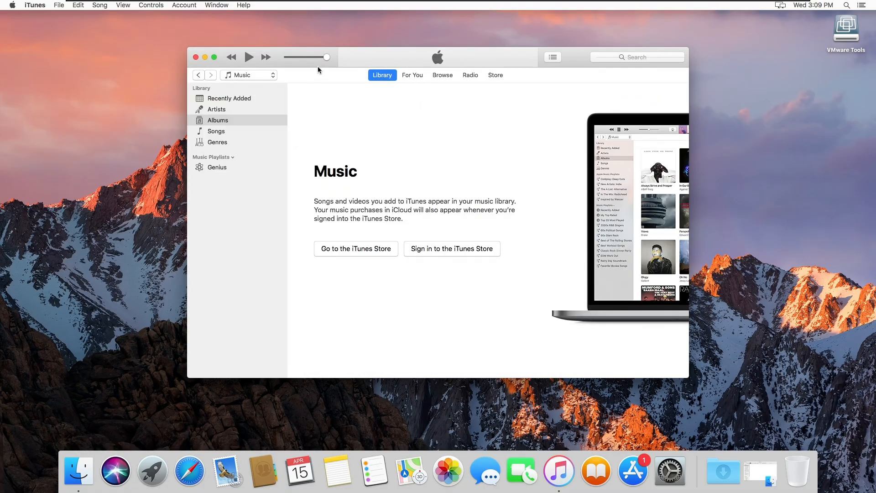
- Minimize the iTunes window to the Dock, restore it, and quit iTunes
left_click(204, 58)
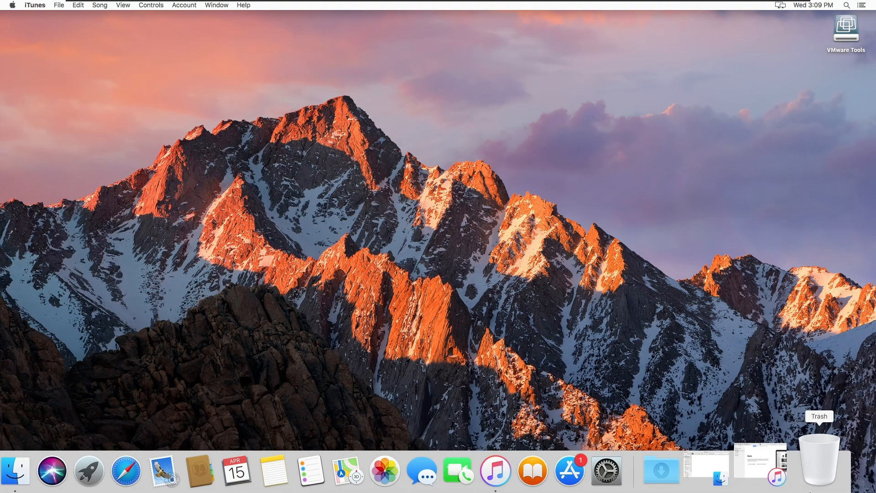
left_click(778, 470)
key("super+q")
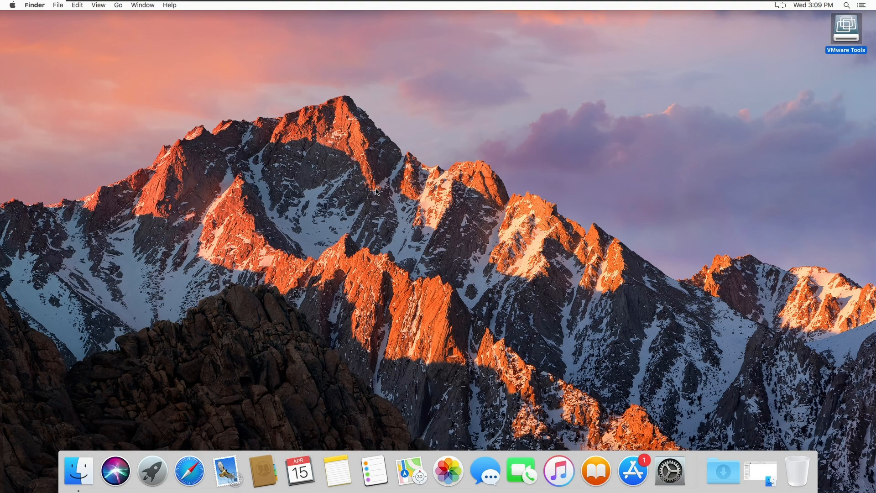
- Bring back the minimized Finder window and close it
left_click(427, 182)
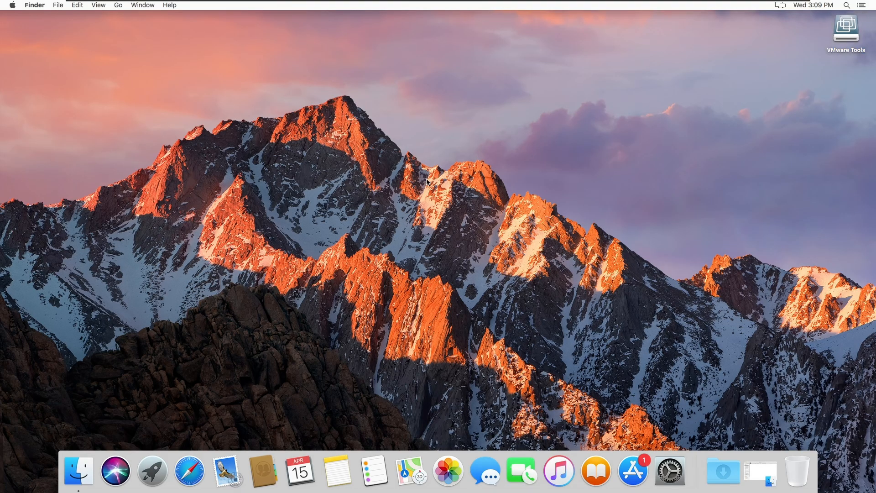
key("super+Tab")
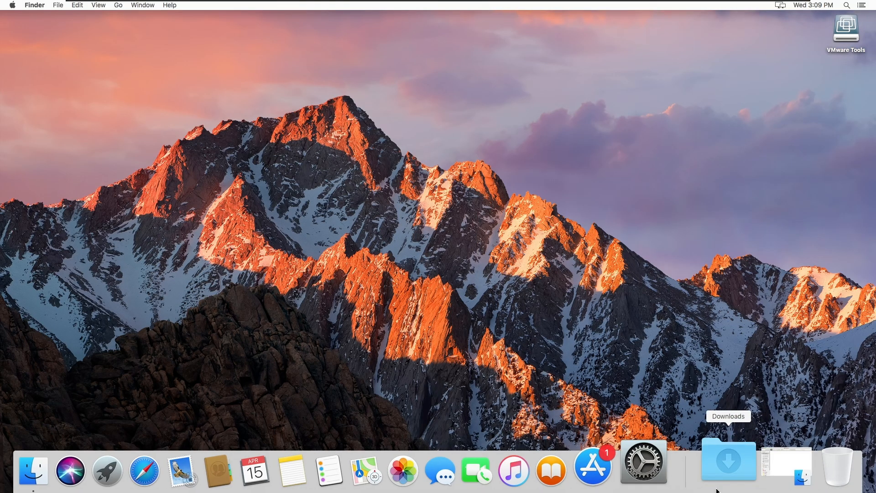
key("super+n")
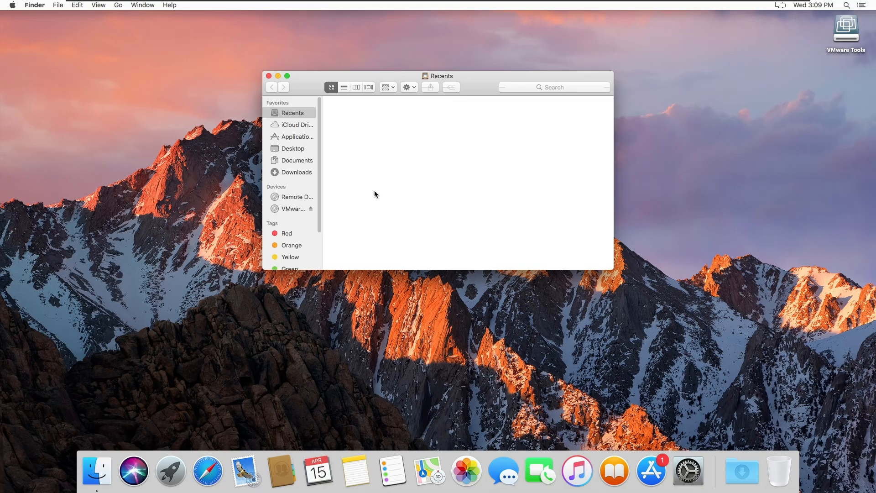
left_click(269, 77)
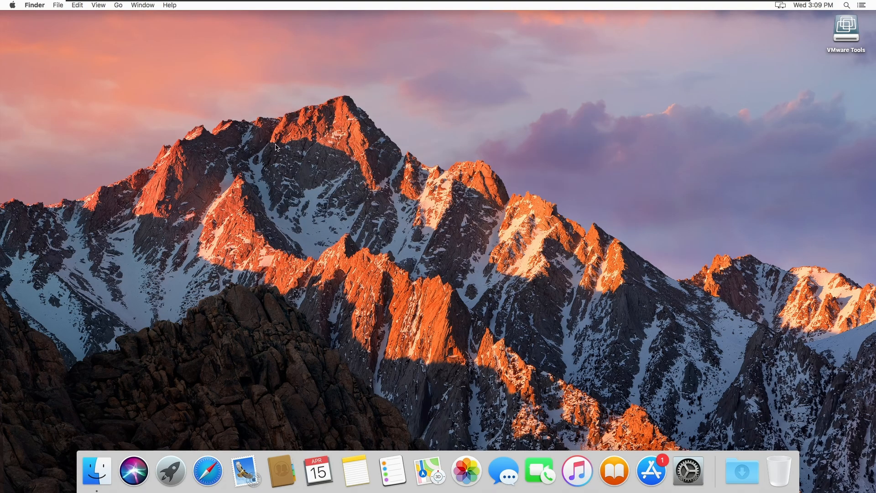
- View the system overview in About This Mac, including the macOS version and hardware details, and close it
left_click(12, 5)
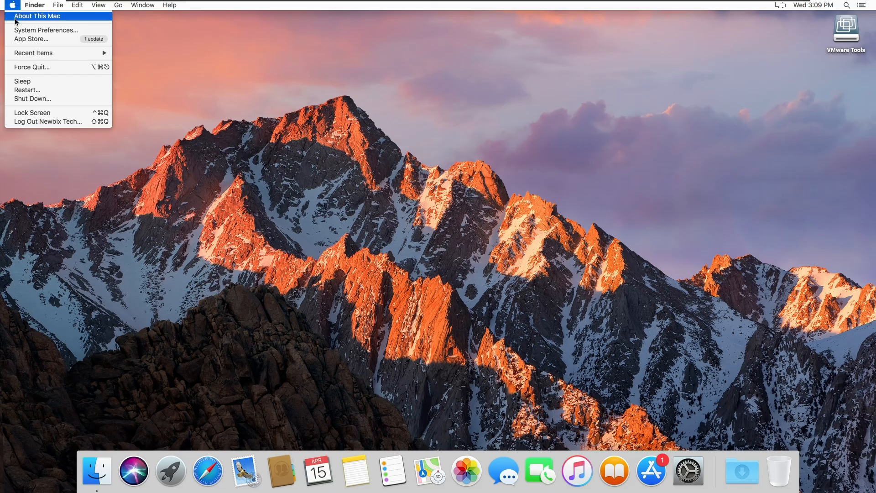
left_click(16, 18)
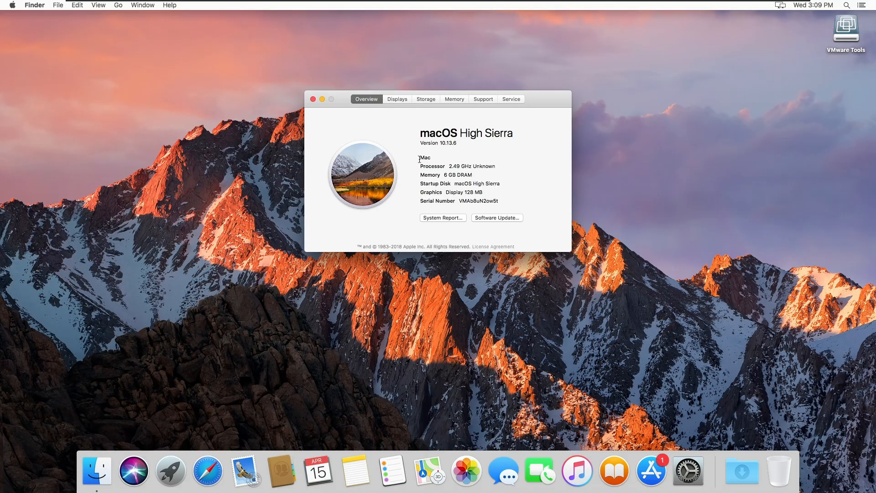
key("super+w")
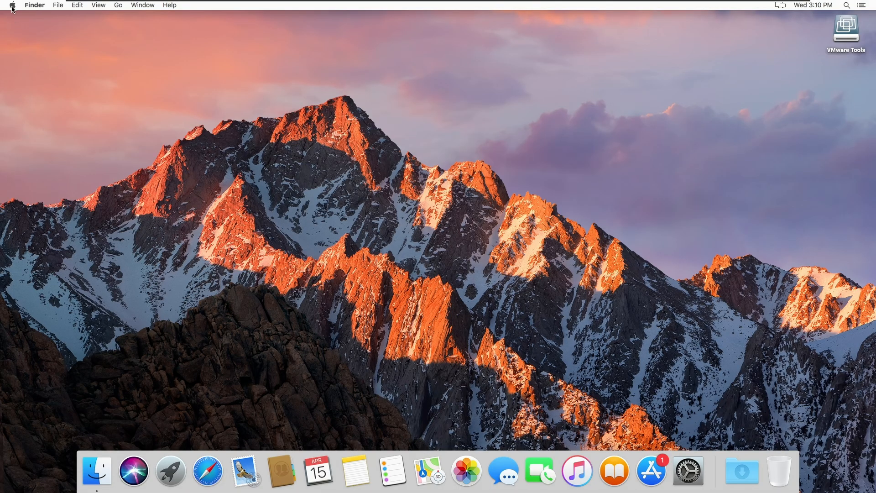
- Shut down the virtual Mac with the option to reopen windows when logging back in turned off
left_click(13, 7)
left_click(445, 165)
left_click(12, 5)
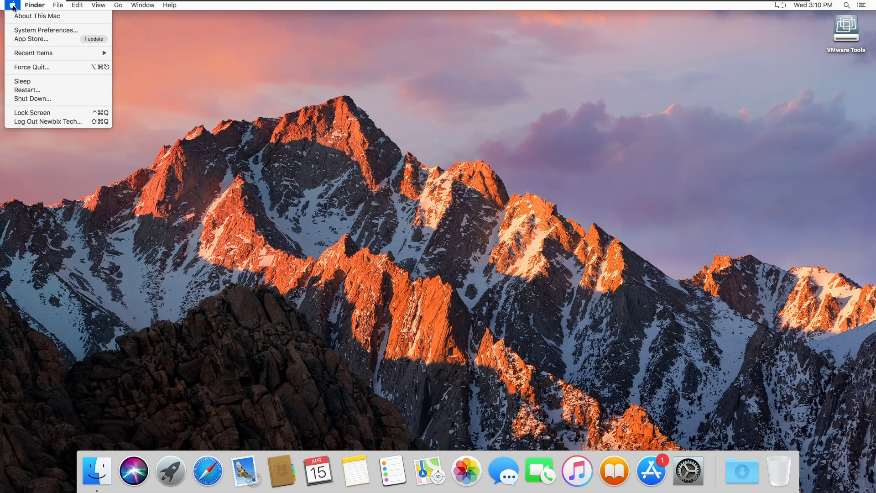
left_click(34, 99)
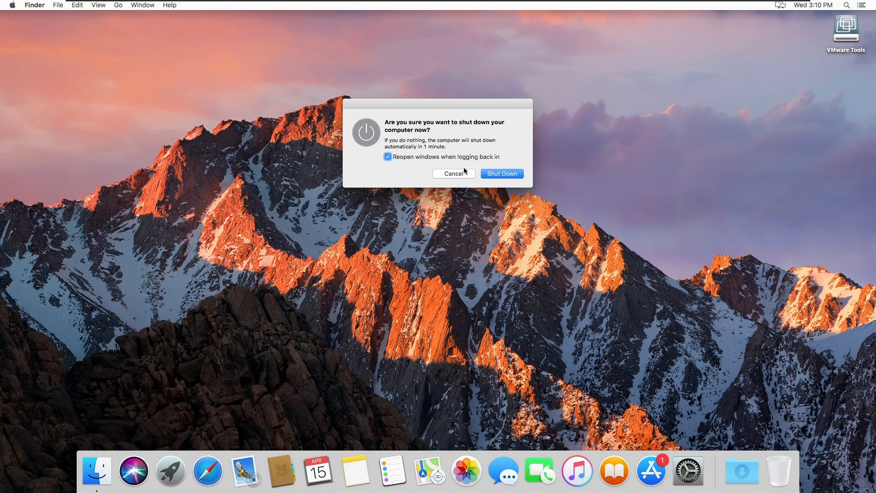
left_click(440, 156)
left_click(501, 173)
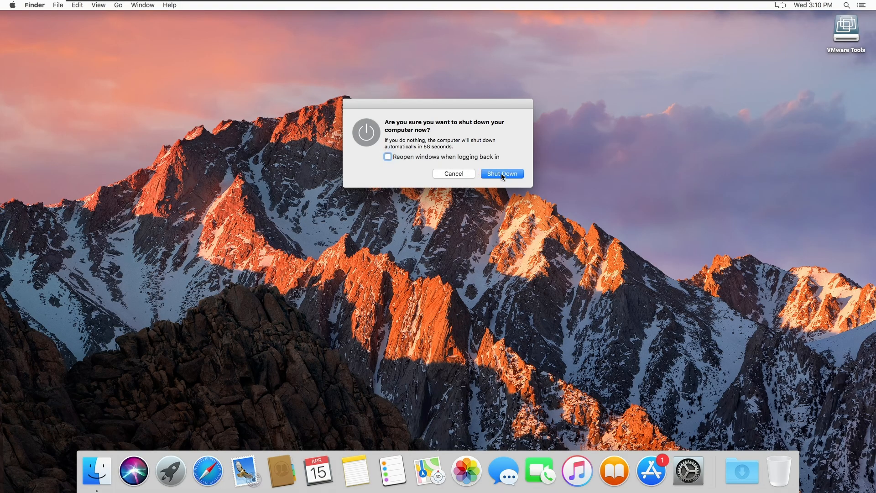